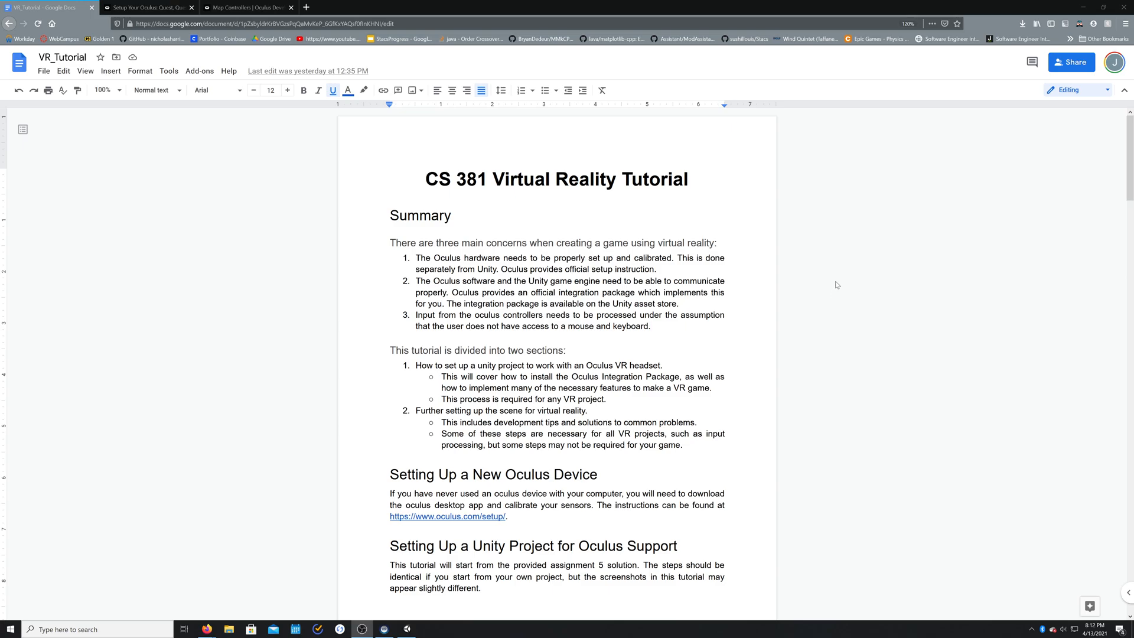
Step: Look through the VR tutorial document's summary, device setup, integration package and player controller sections
scroll(826, 258, down, 9)
scroll(826, 258, down, 4)
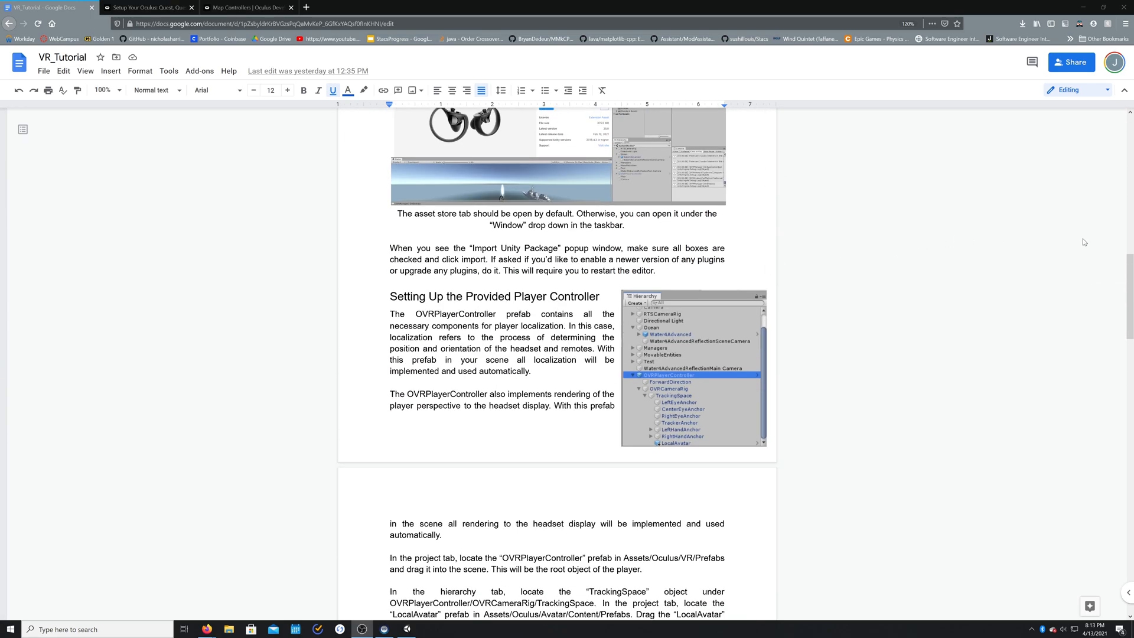
drag(1129, 263, 1129, 121)
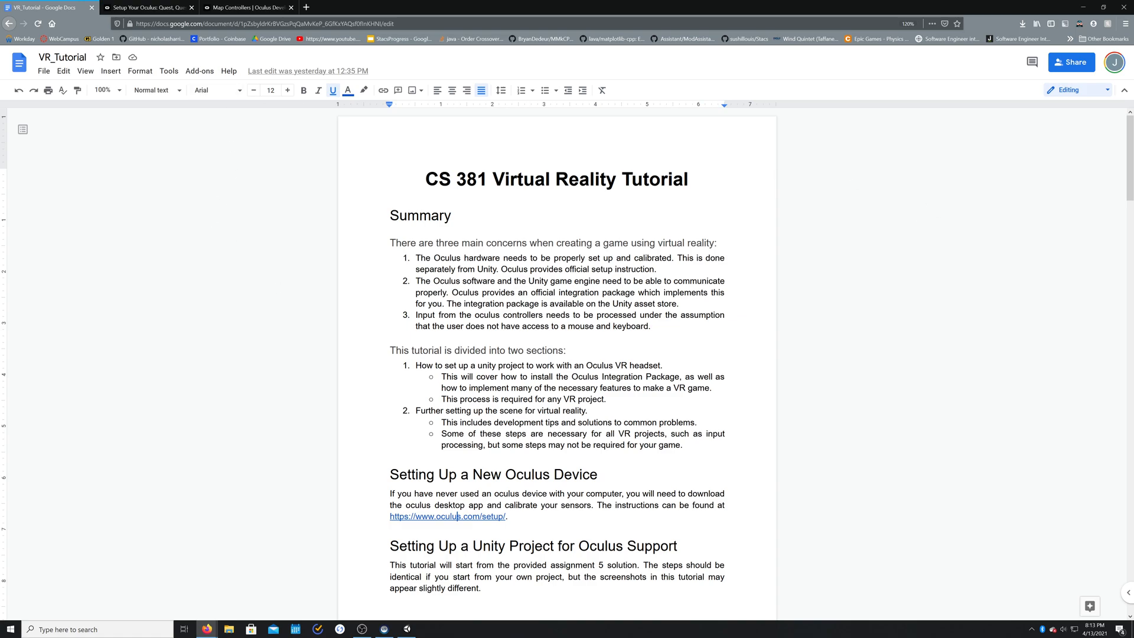
scroll(557, 361, down, 5)
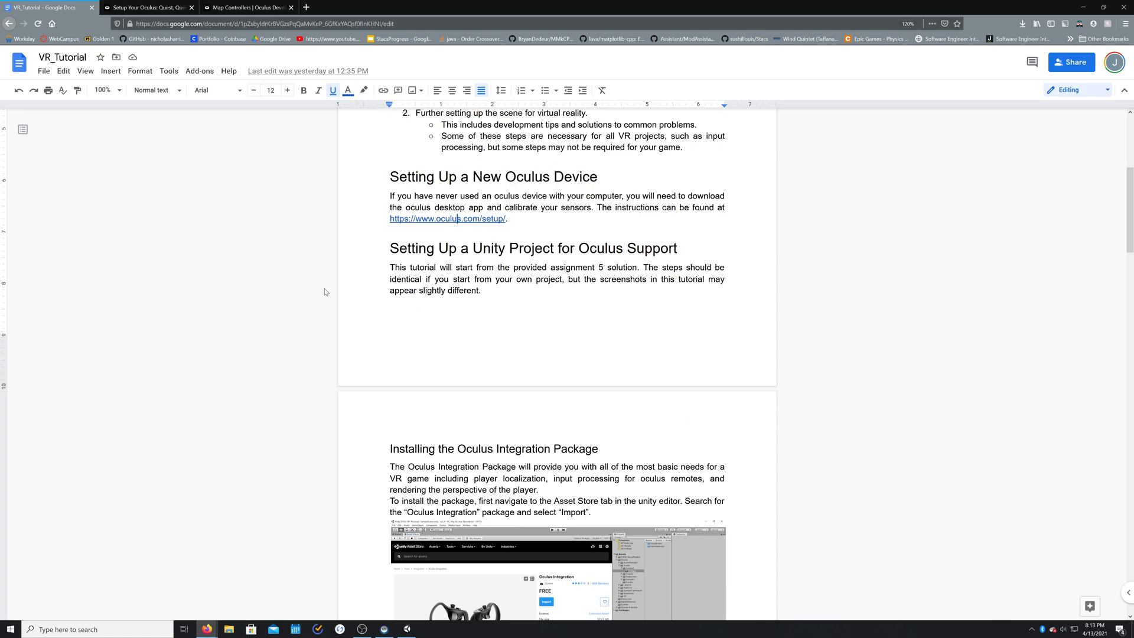
scroll(325, 292, up, 1)
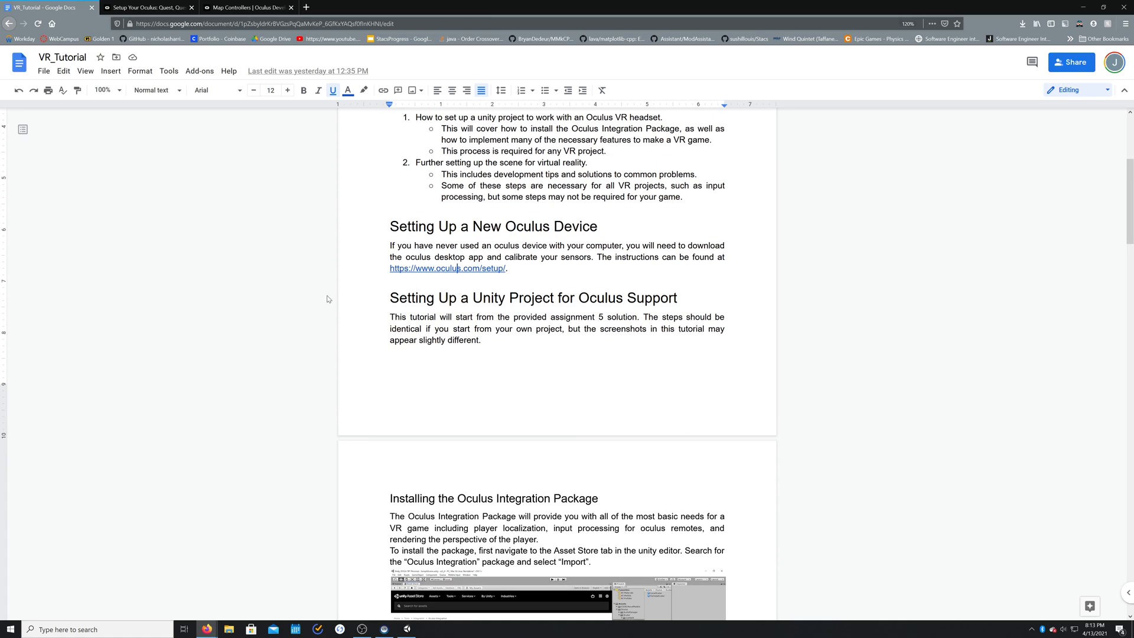
scroll(274, 301, up, 5)
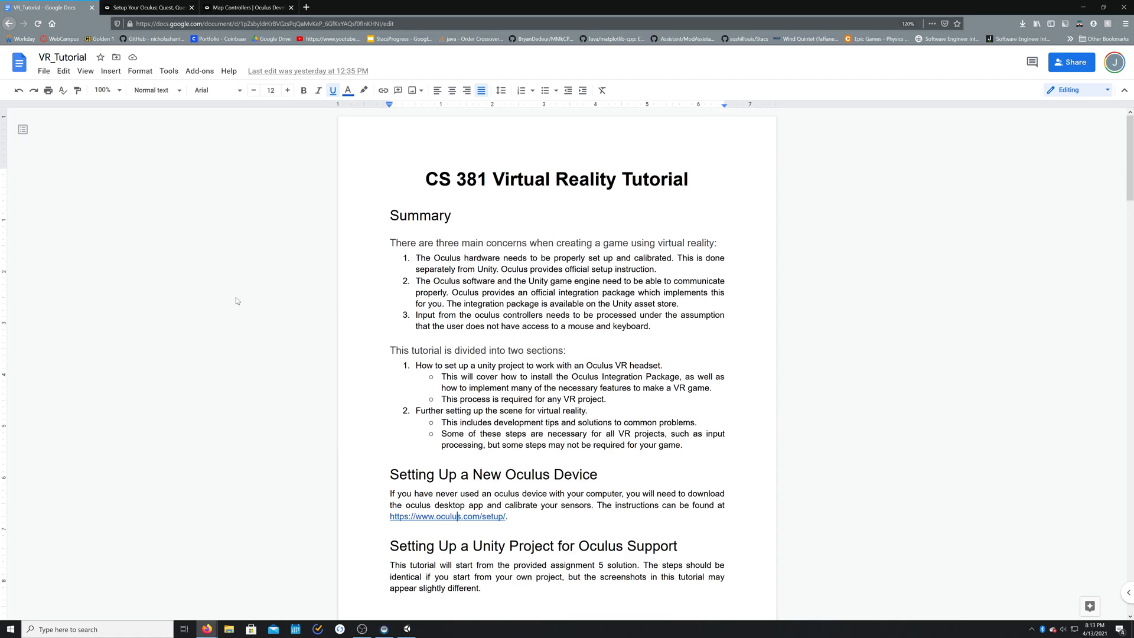
Step: Review the headset options on the Oculus setup page and the tutorial document's section on installing the Oculus Integration Package
click(149, 7)
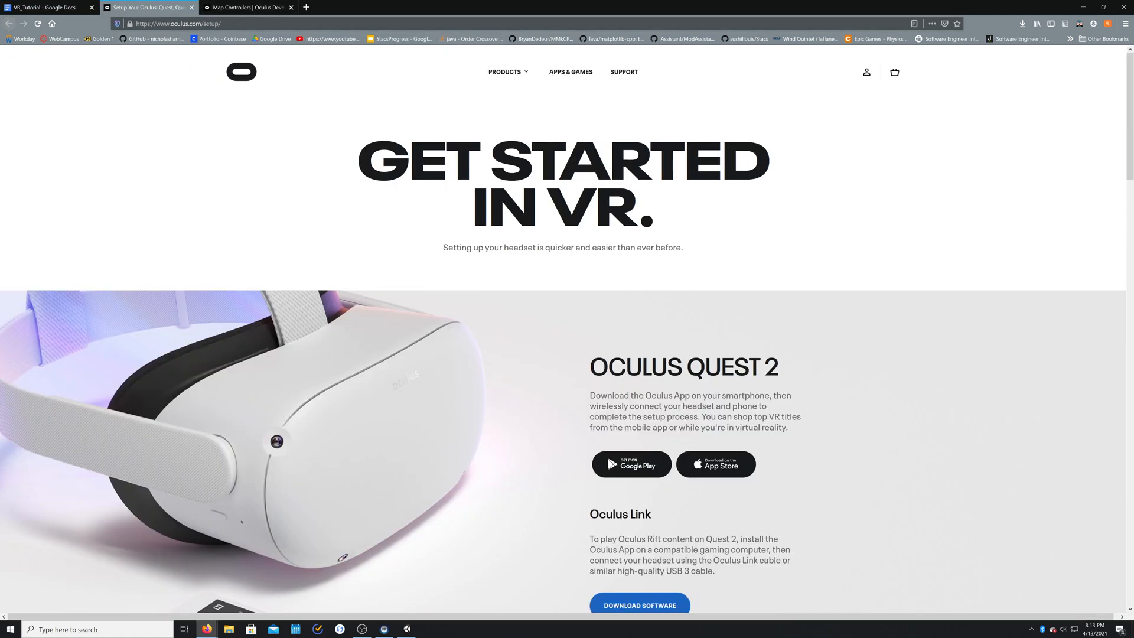
scroll(469, 347, down, 10)
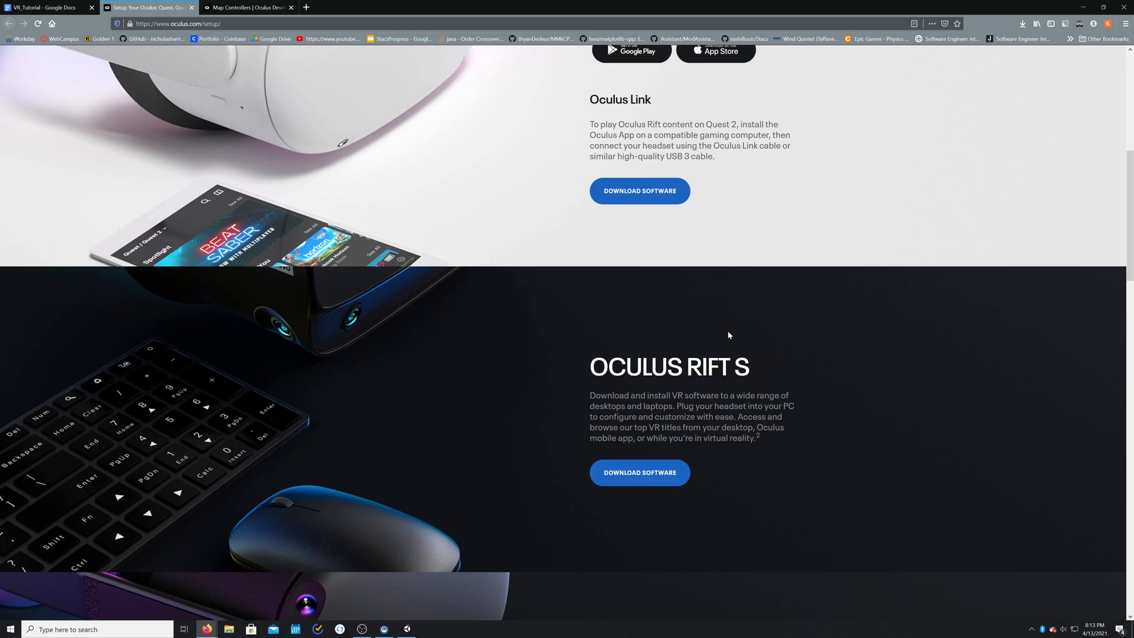
scroll(702, 307, down, 9)
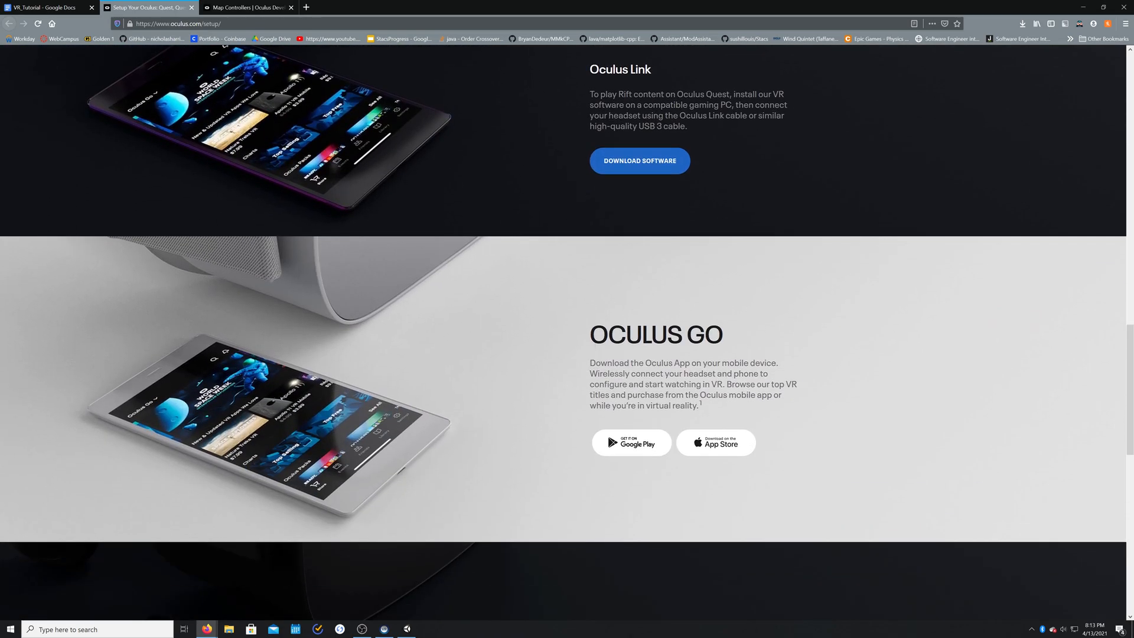
scroll(593, 345, up, 20)
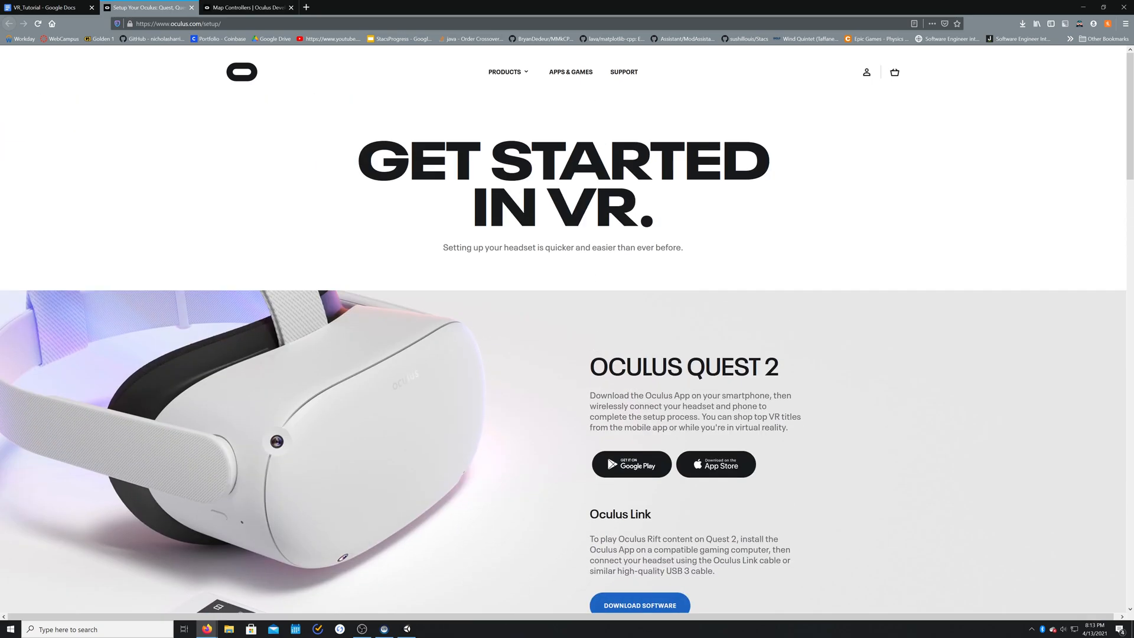
click(44, 9)
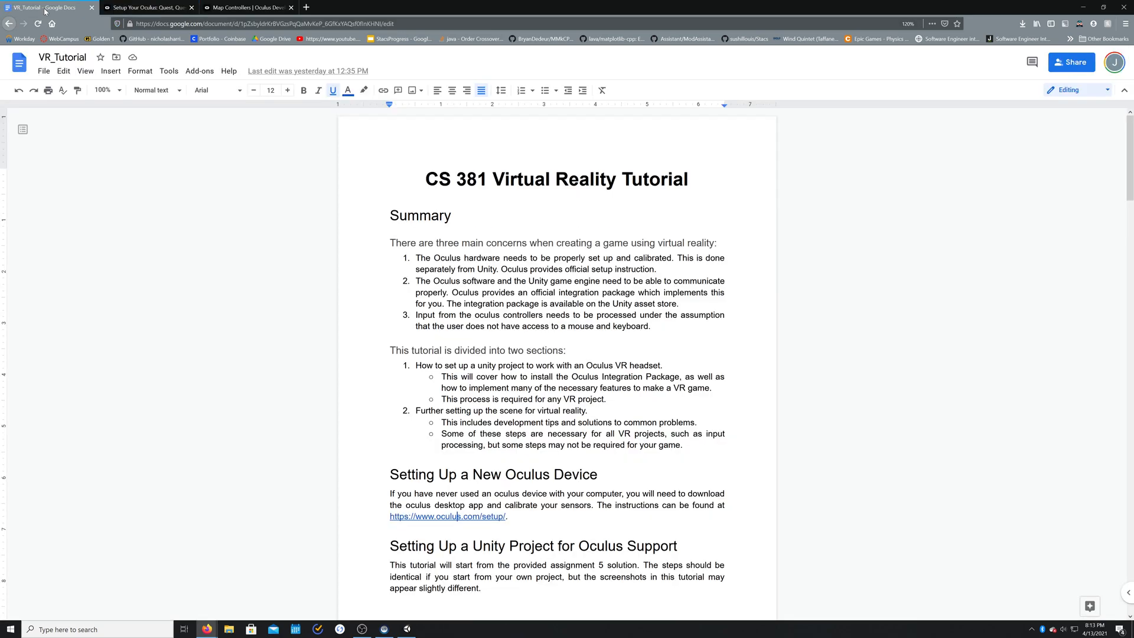
scroll(557, 354, down, 5)
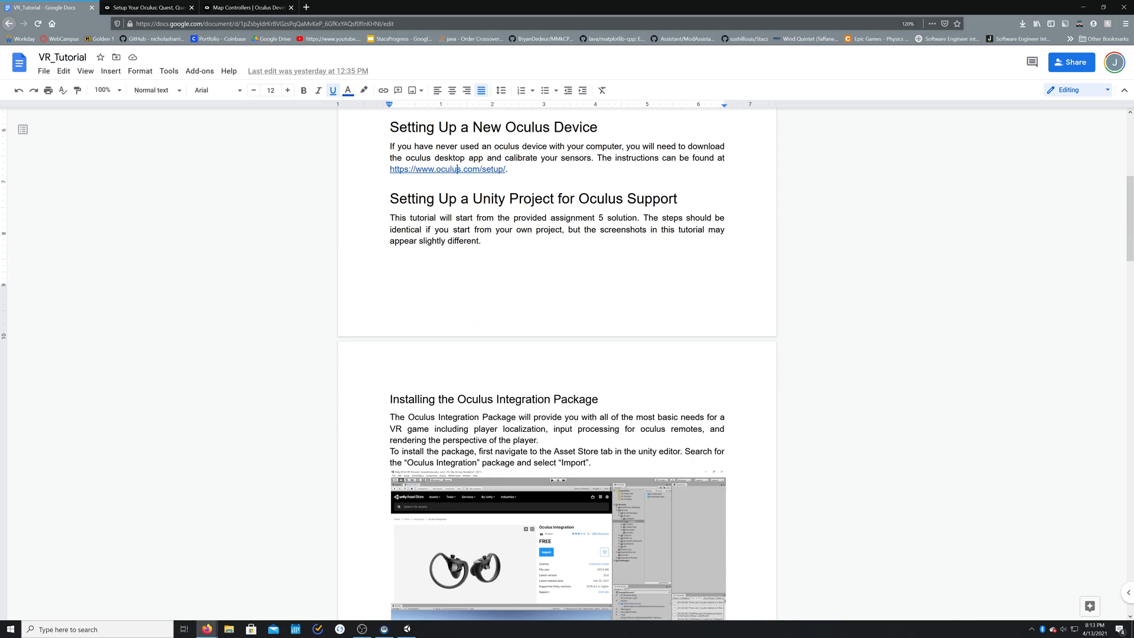
Step: Switch to the Unity editor and search the Asset Store for "oculus integration"
drag(560, 8, 0, 302)
click(410, 36)
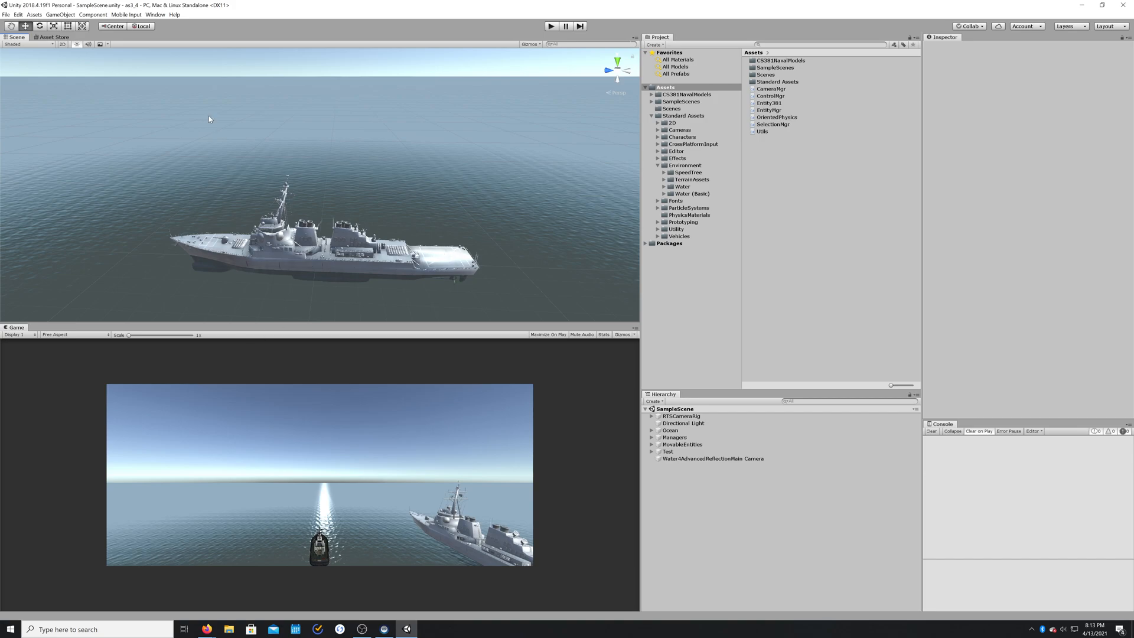
click(58, 37)
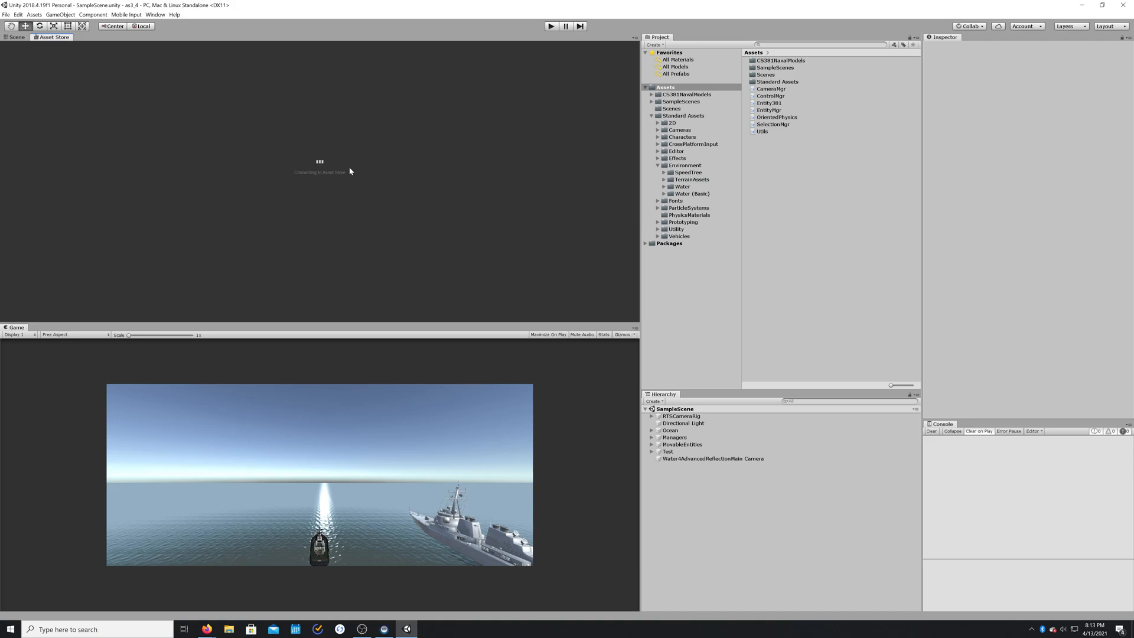
click(266, 117)
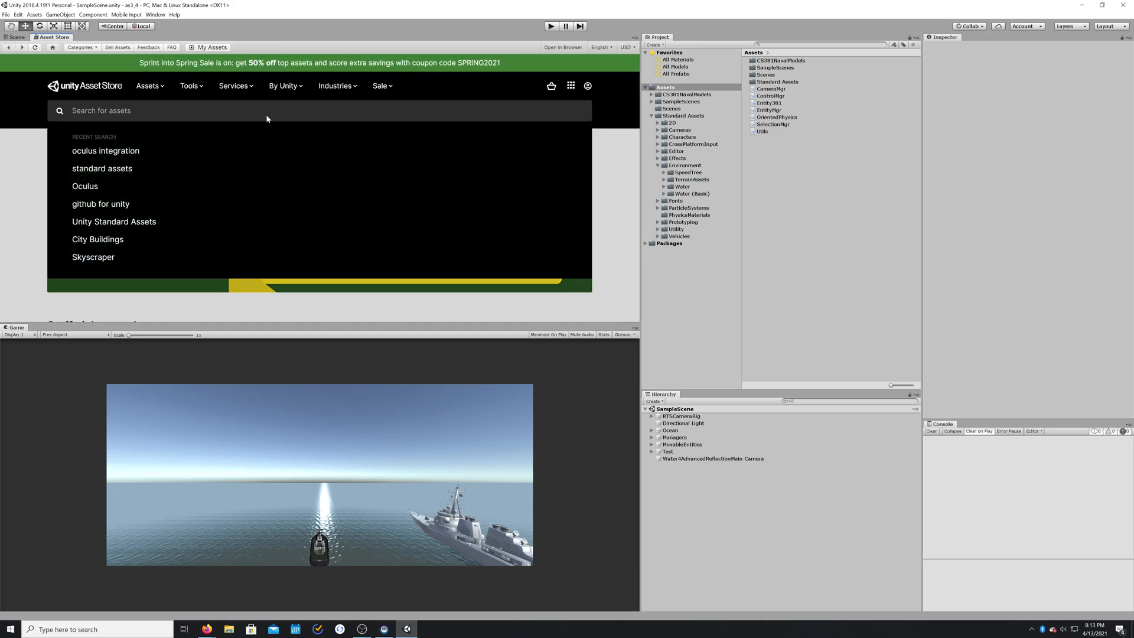
text(oculus inte)
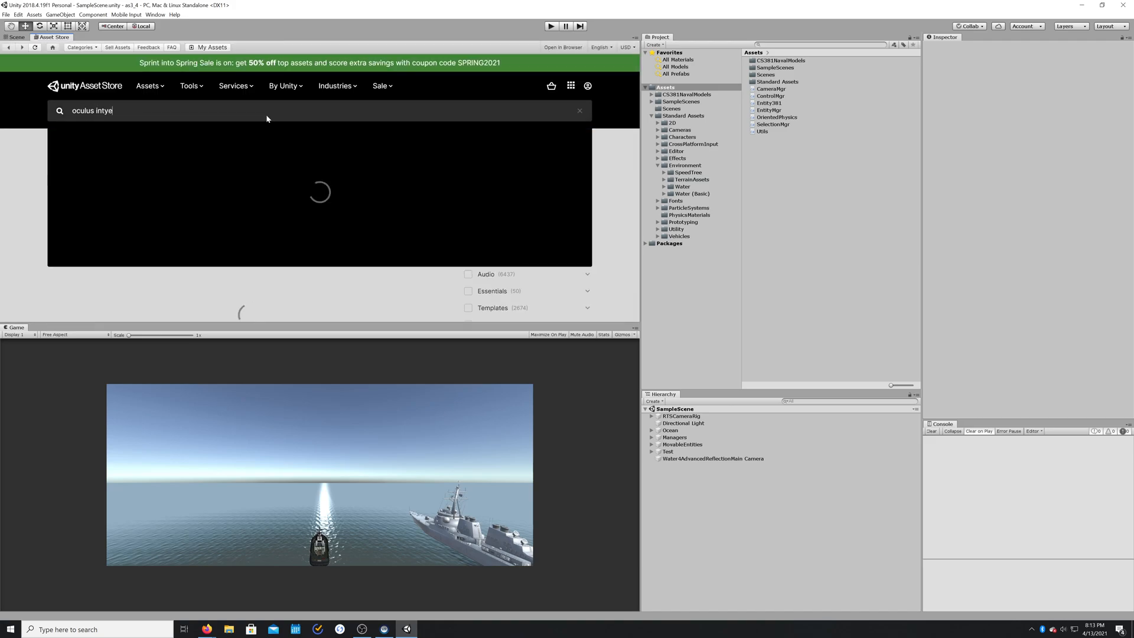
text(gration)
key(Return)
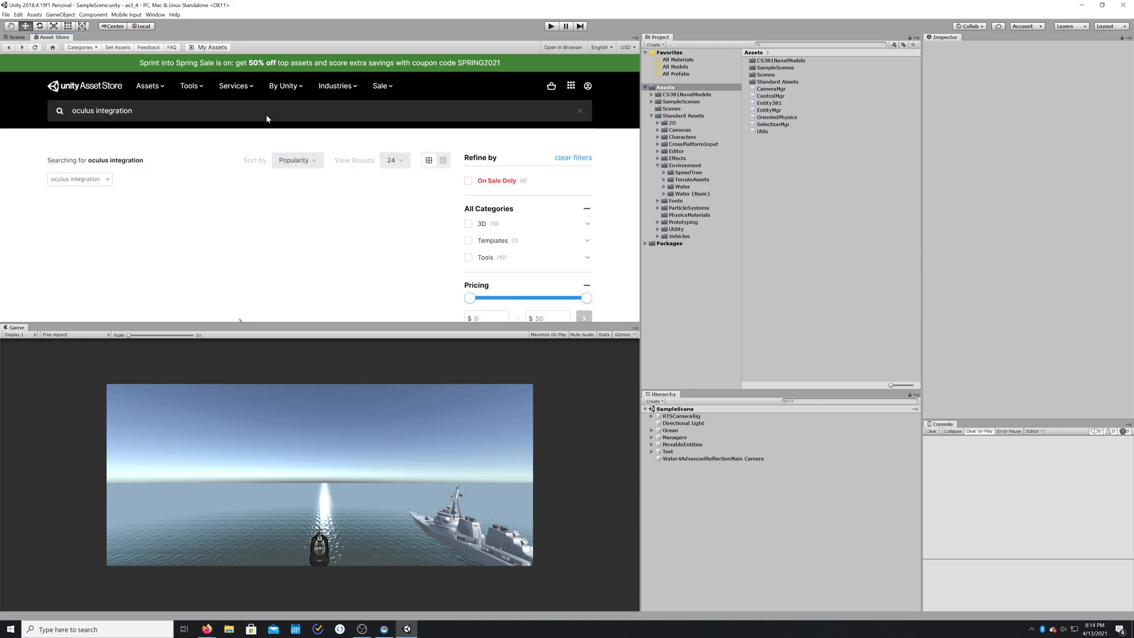
Step: Open the free Oculus Integration asset and import its package into the project with all items selected
scroll(37, 258, down, 3)
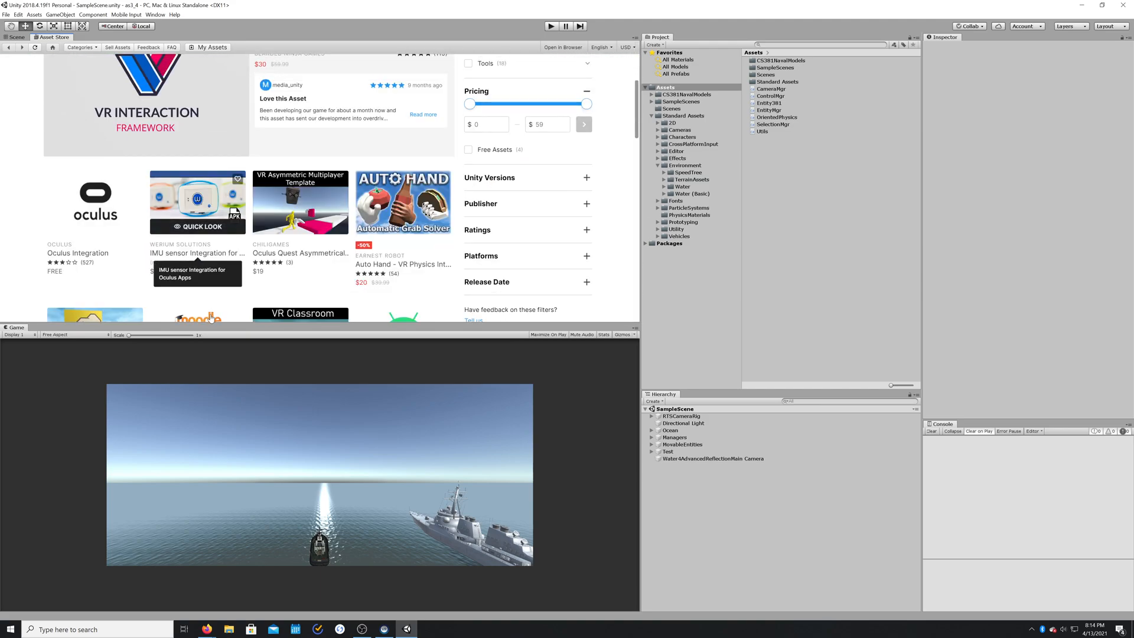
mouse_move(53, 246)
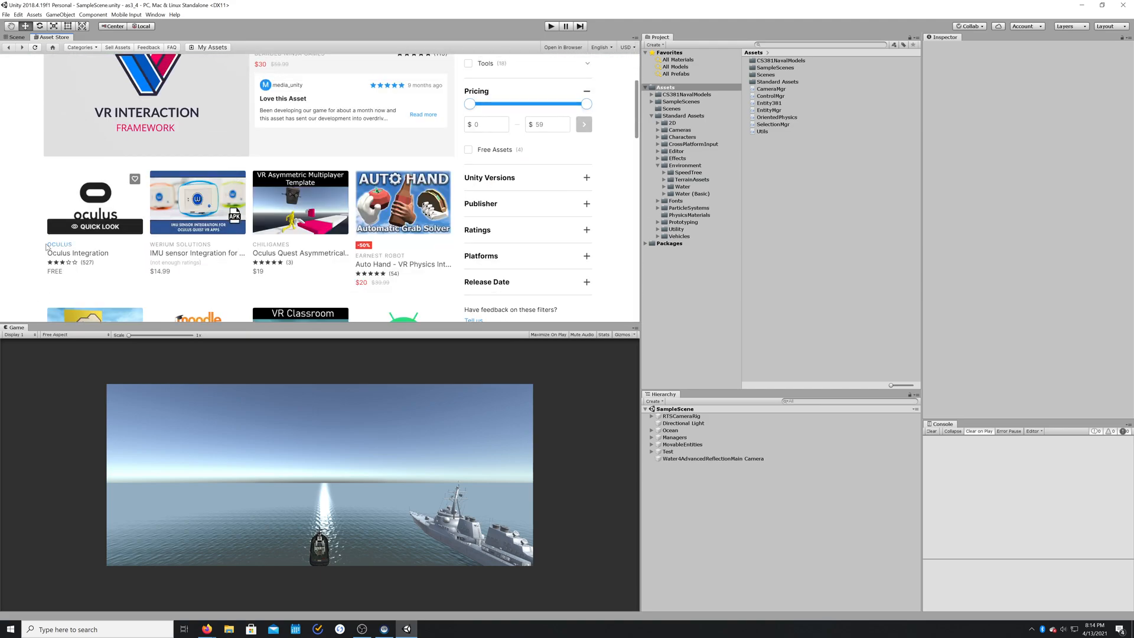
click(81, 253)
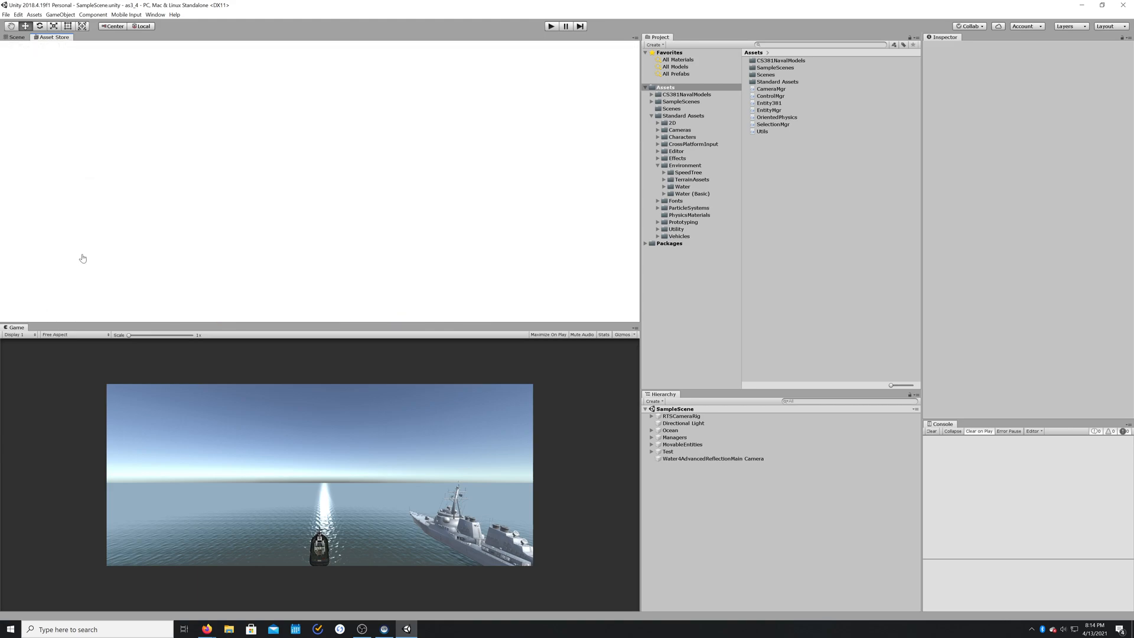
click(426, 223)
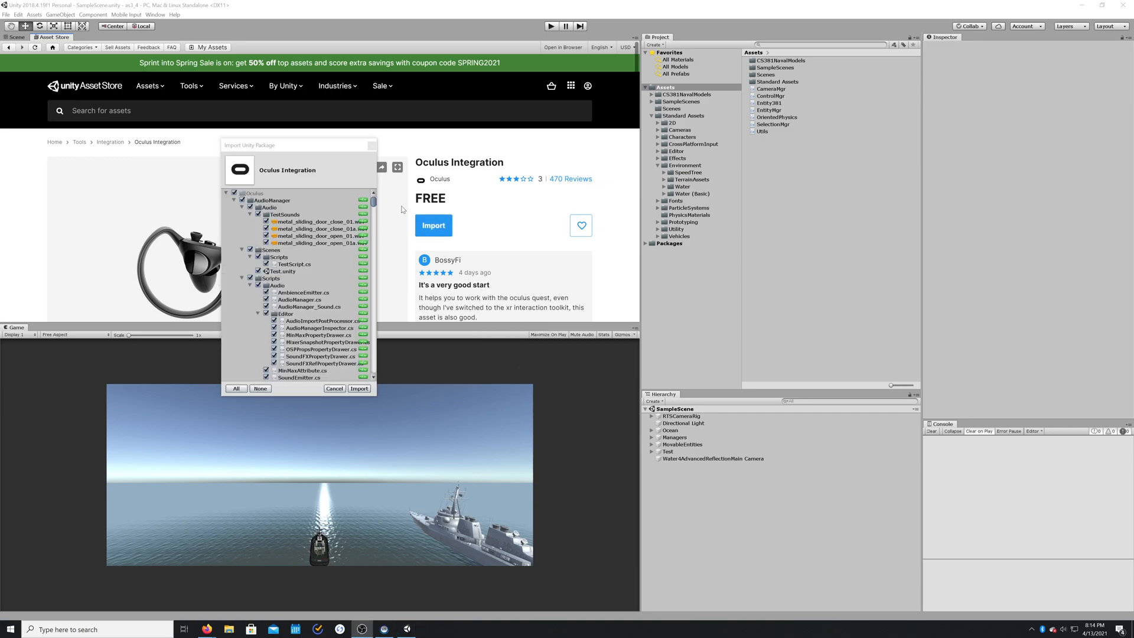
click(235, 388)
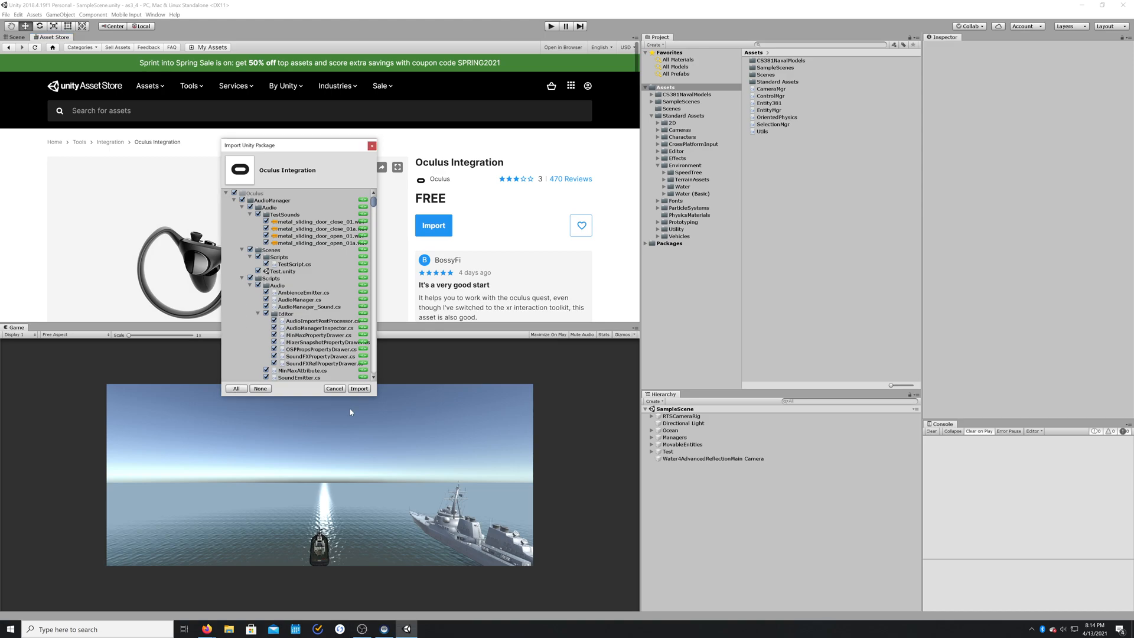
click(359, 389)
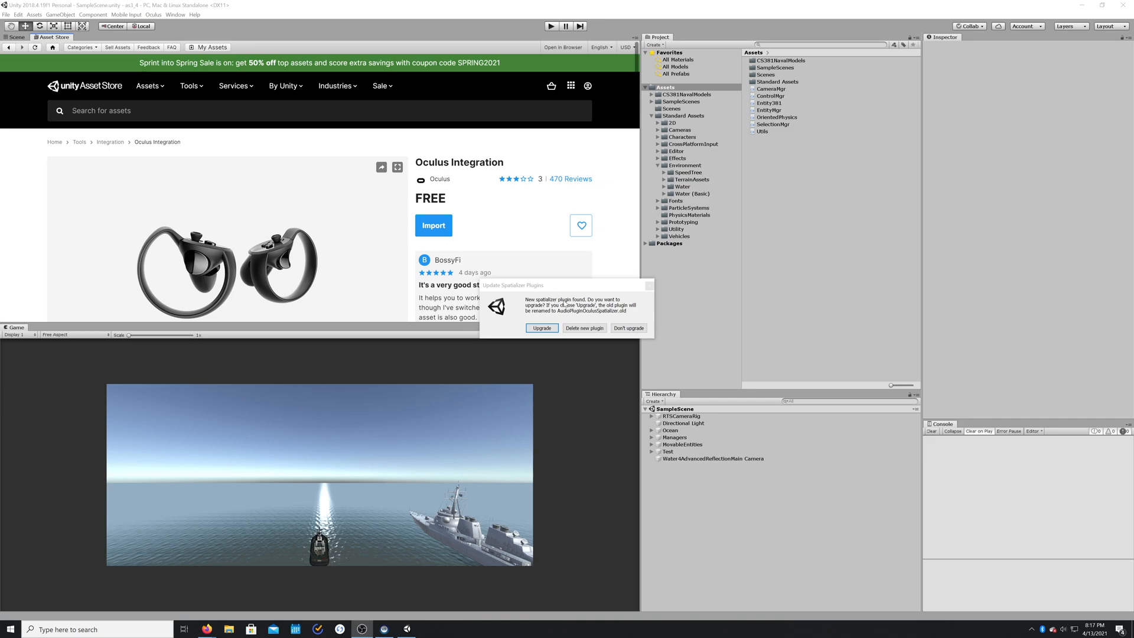
Step: Upgrade the spatializer plugin and OVRPlugin to the newer versions, restarting the Unity editor to complete the updates
click(546, 329)
click(546, 329)
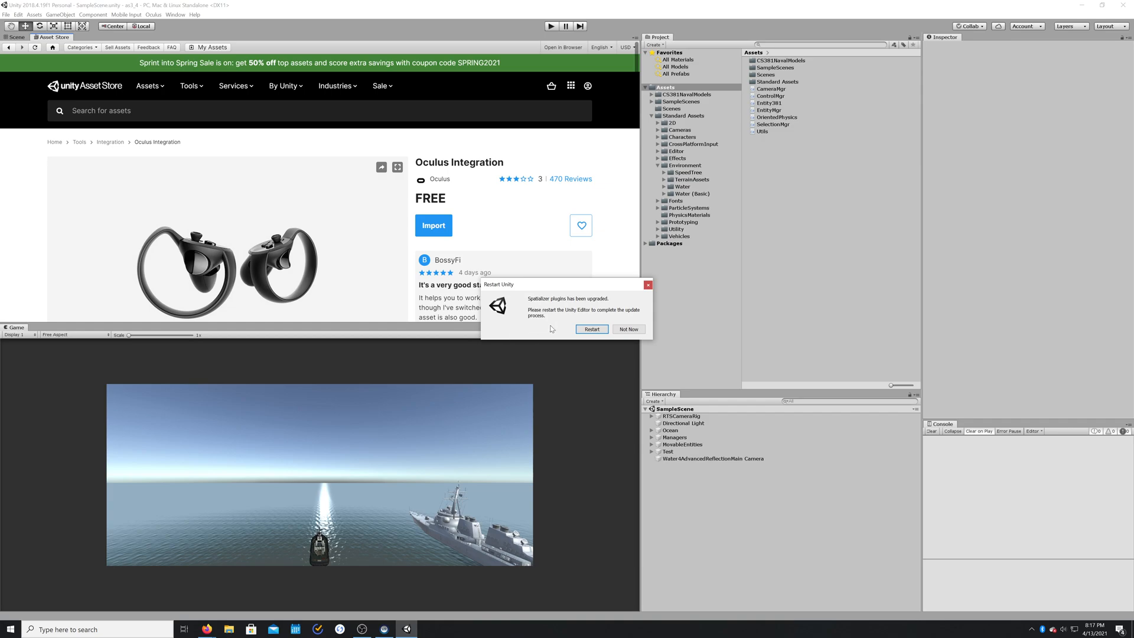
click(593, 331)
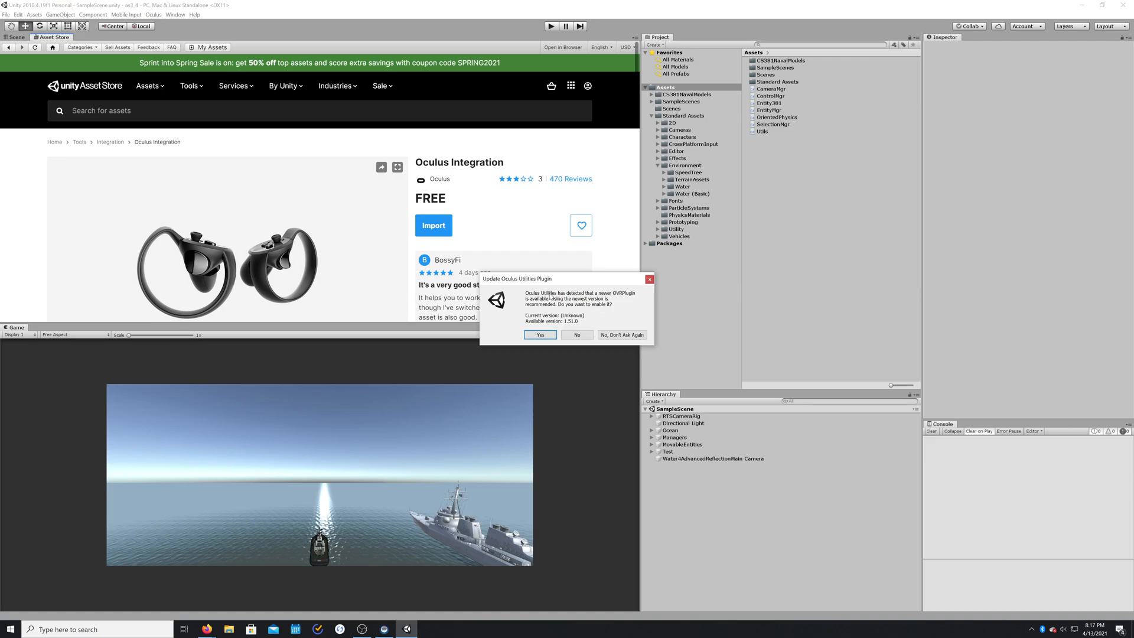
click(541, 335)
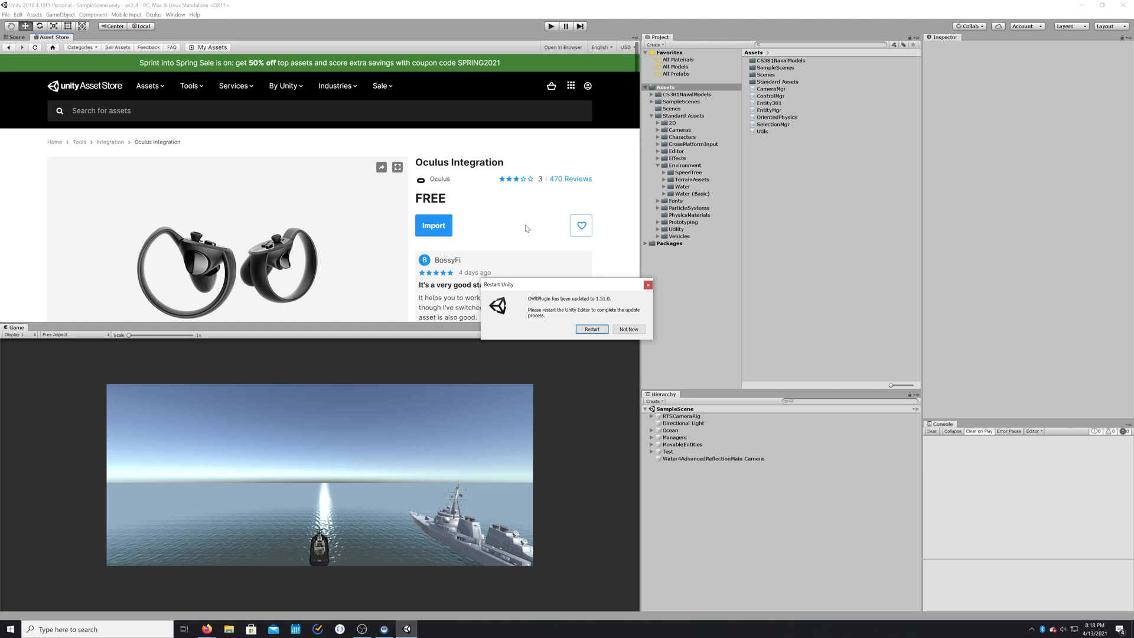
click(593, 330)
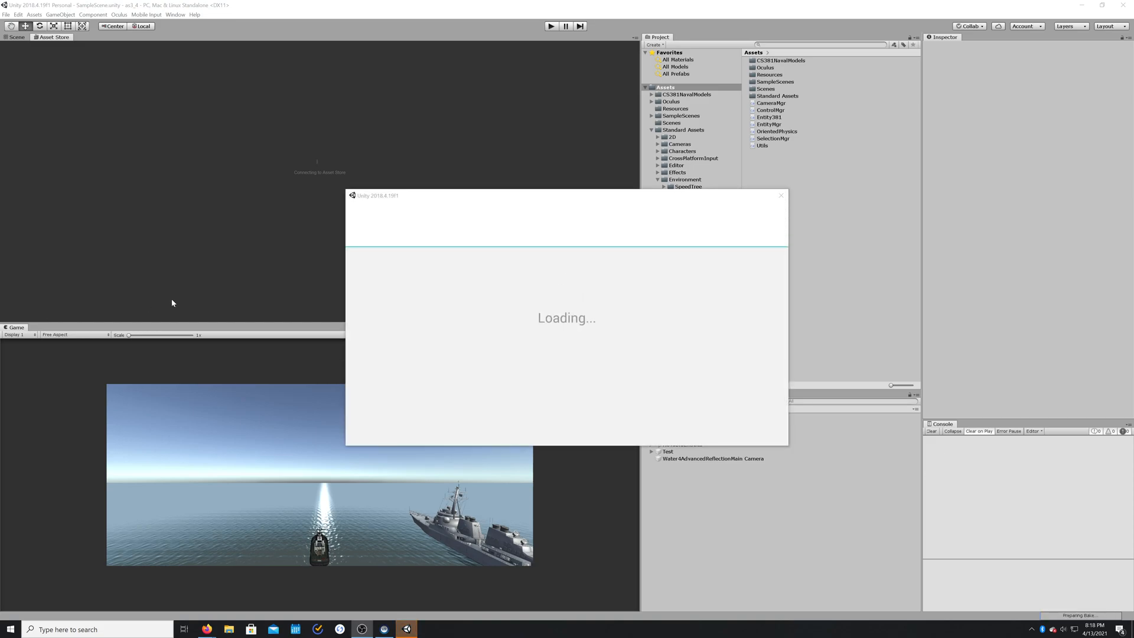
Step: Close the Unity startup window, return to the Scene view and open the Oculus folder in the project assets
click(782, 197)
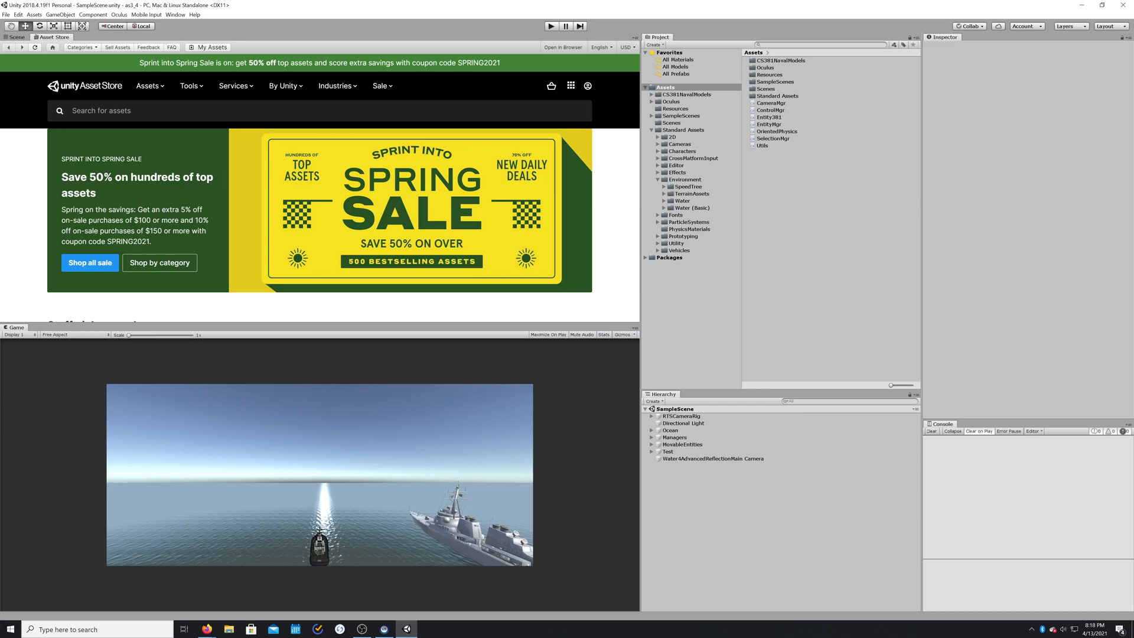
click(16, 37)
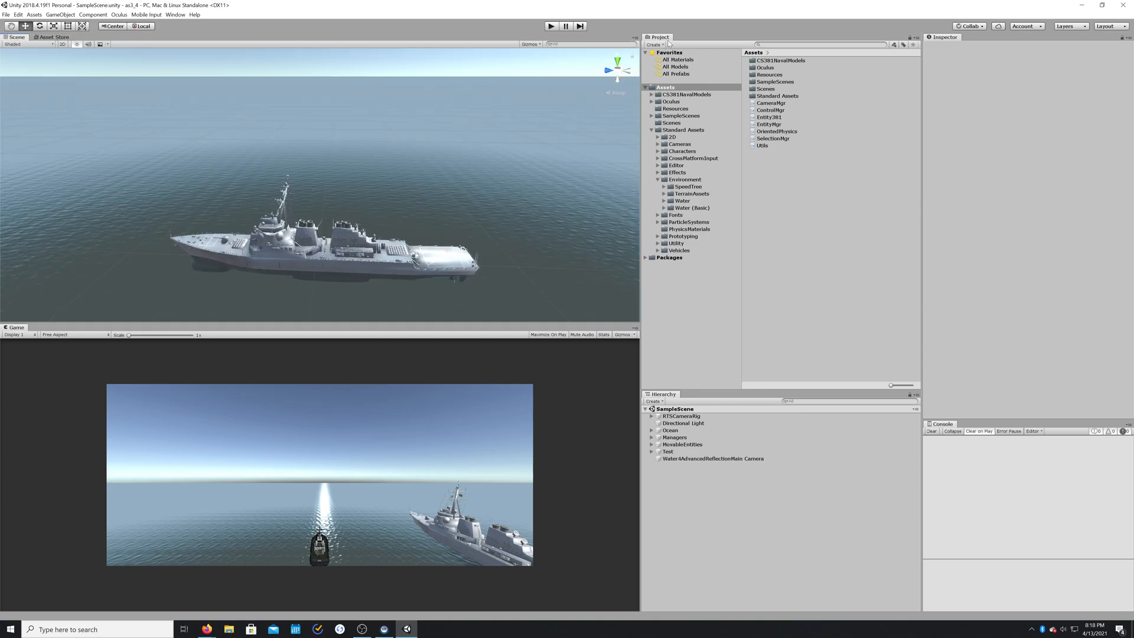
click(651, 130)
click(673, 102)
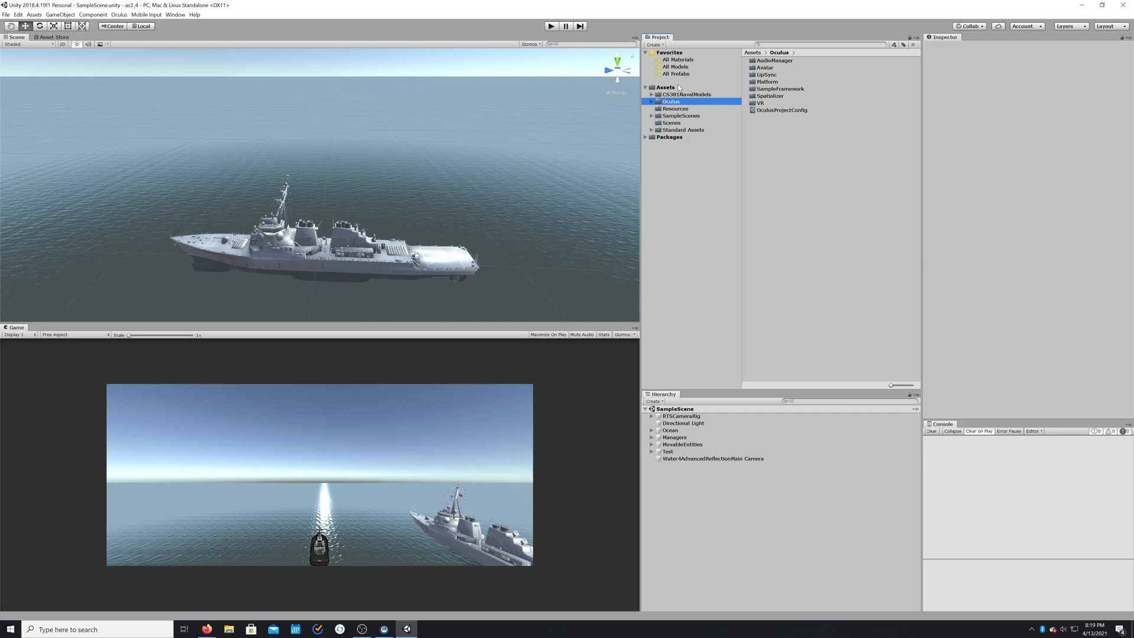
Step: Search the project assets for OVRPlayer and add the OVRPlayerController prefab to the SampleScene hierarchy
click(768, 45)
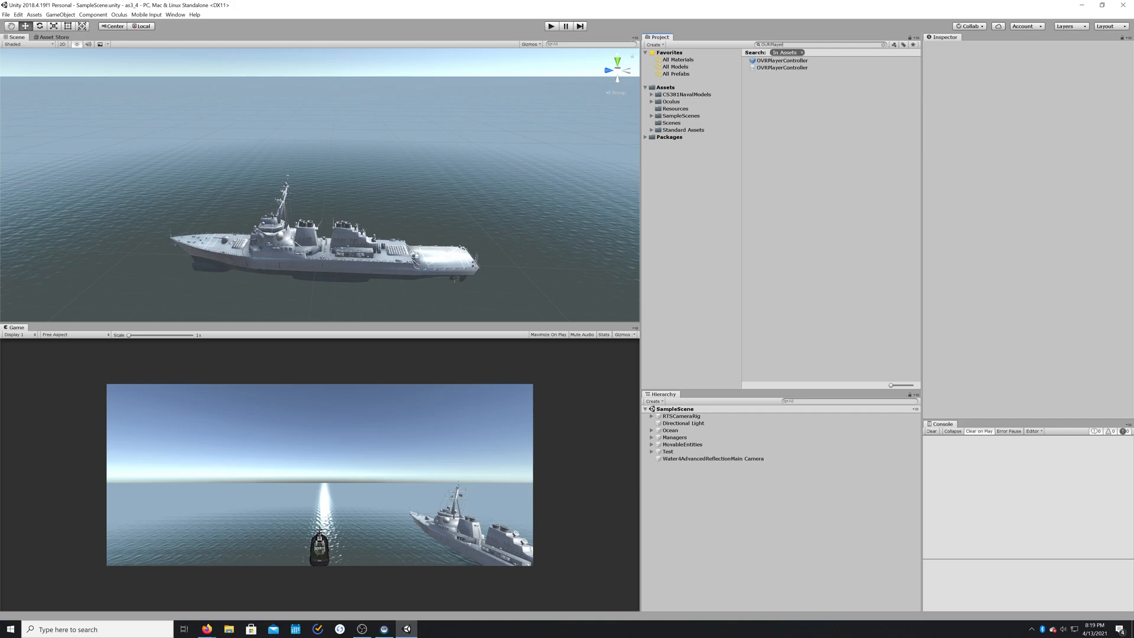
click(783, 61)
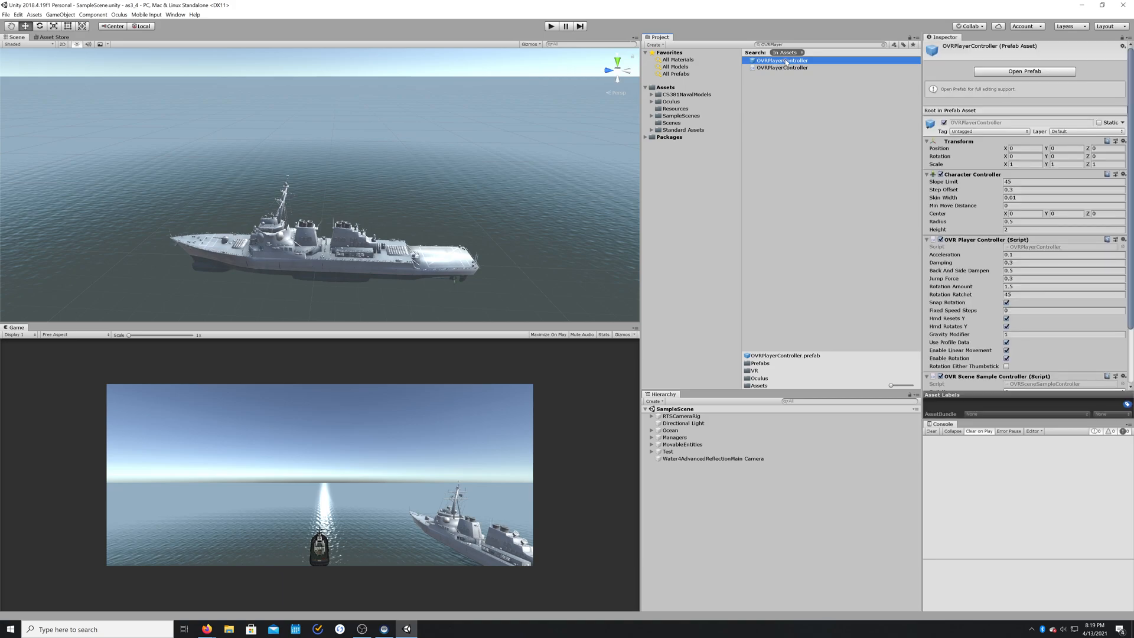
drag(785, 62, 776, 167)
drag(692, 491, 692, 491)
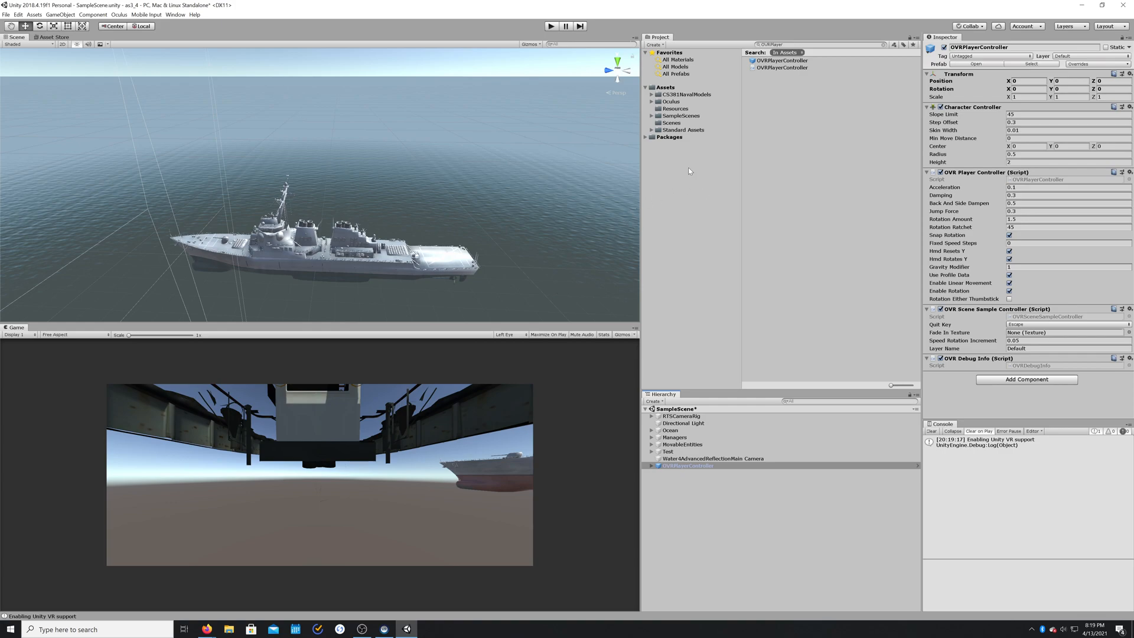
Step: Search the project assets for LocalAvatar and add the LocalAvatar prefab as a child of TrackingSpace inside OVRPlayerController's OVRCameraRig
click(651, 467)
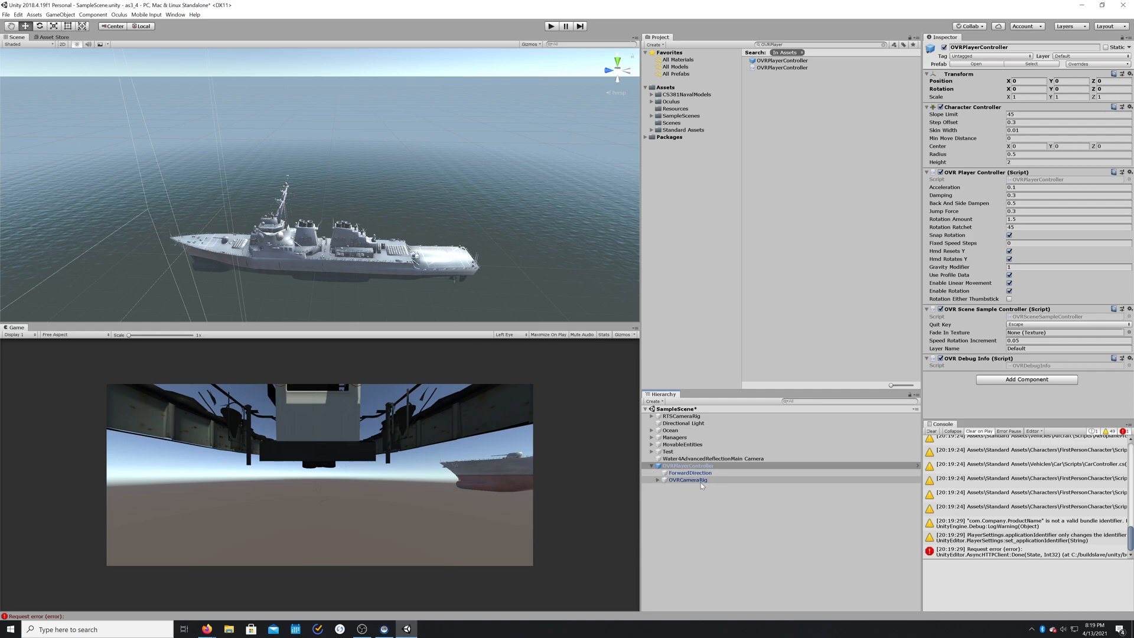
click(658, 479)
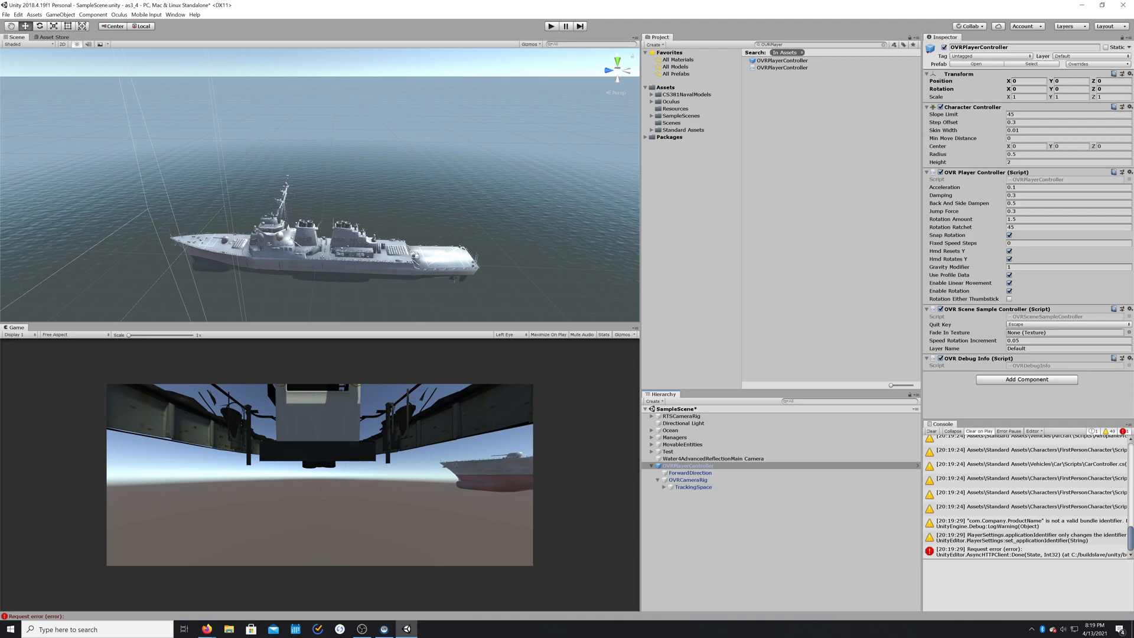
click(883, 44)
text(LocalAvatar)
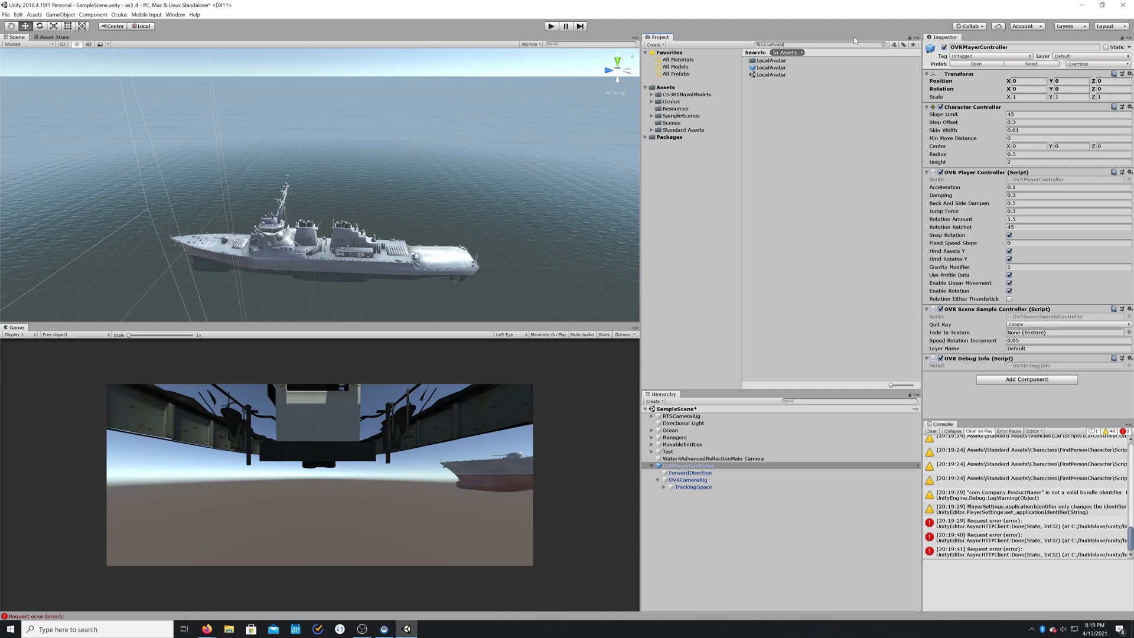
click(762, 67)
drag(769, 69, 707, 490)
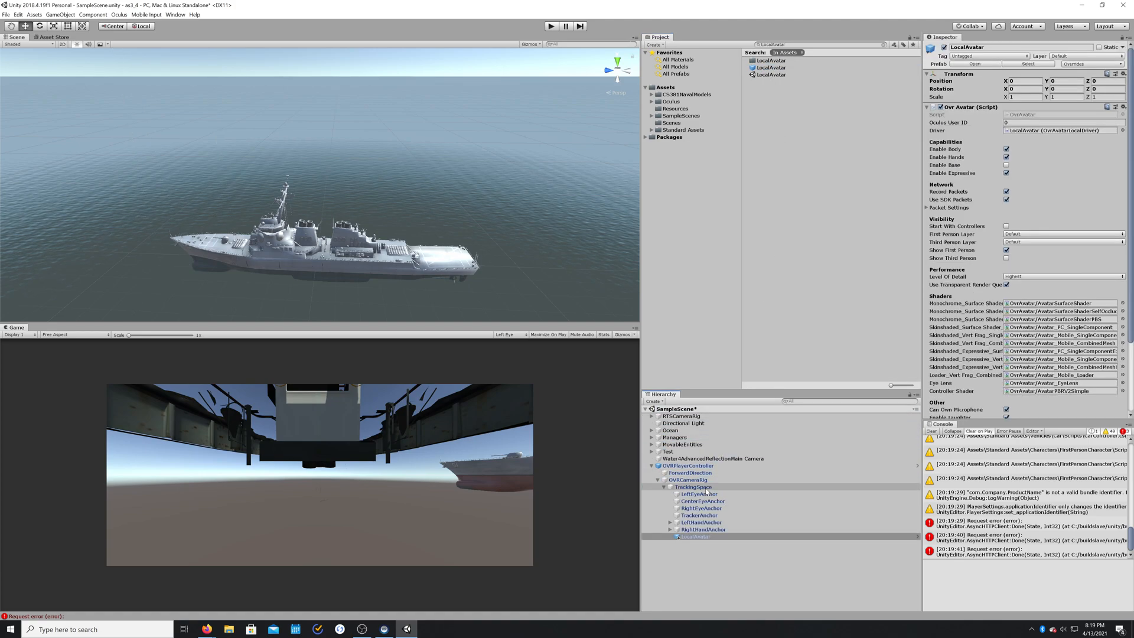
click(694, 487)
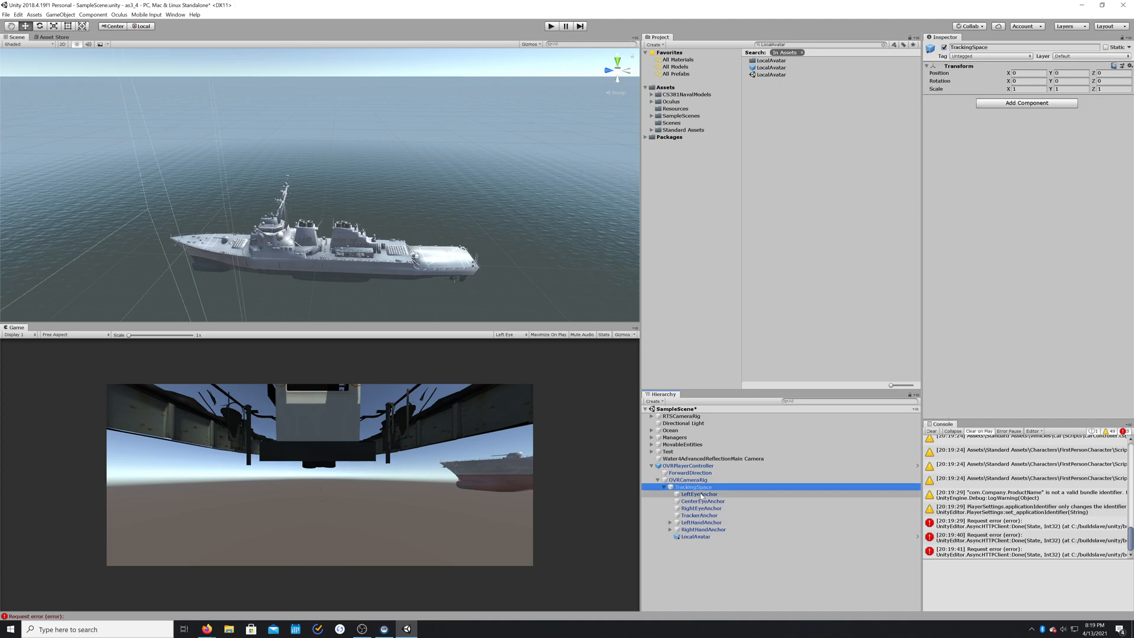
click(698, 538)
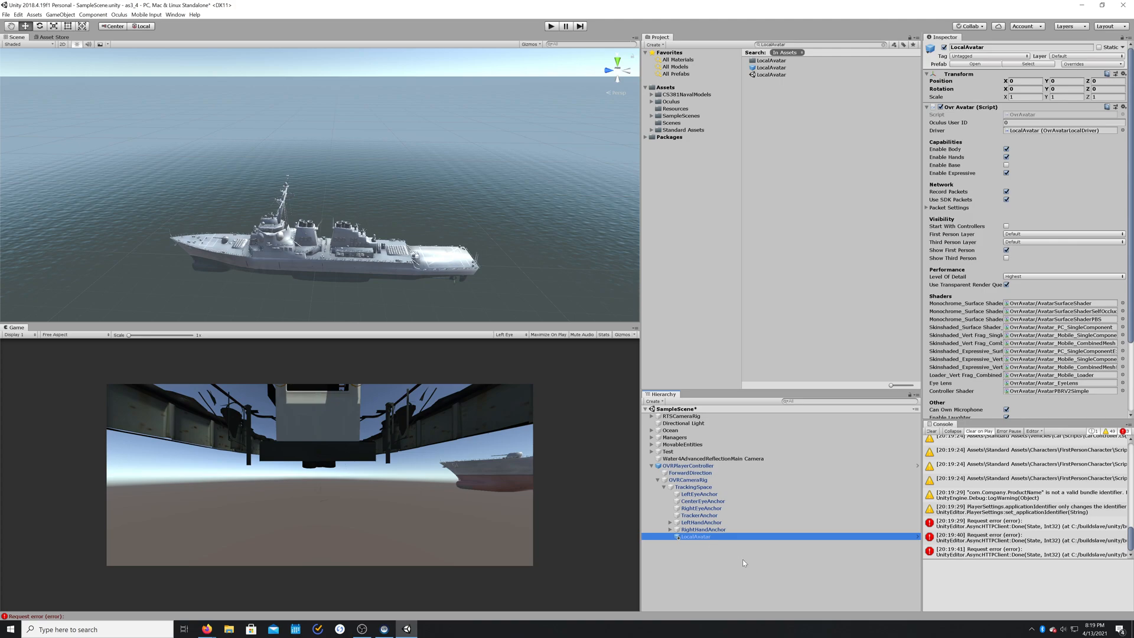
Step: Clear the asset search, widen the Scene and Game views and adjust the divider between the project folder tree and its contents
click(883, 44)
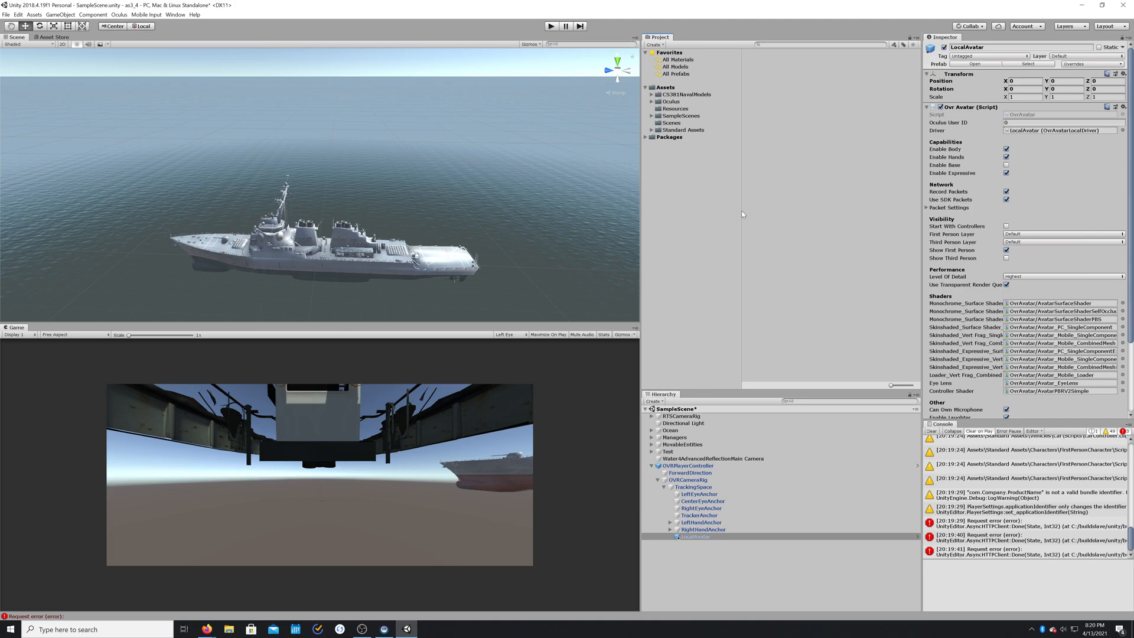
drag(744, 225, 815, 225)
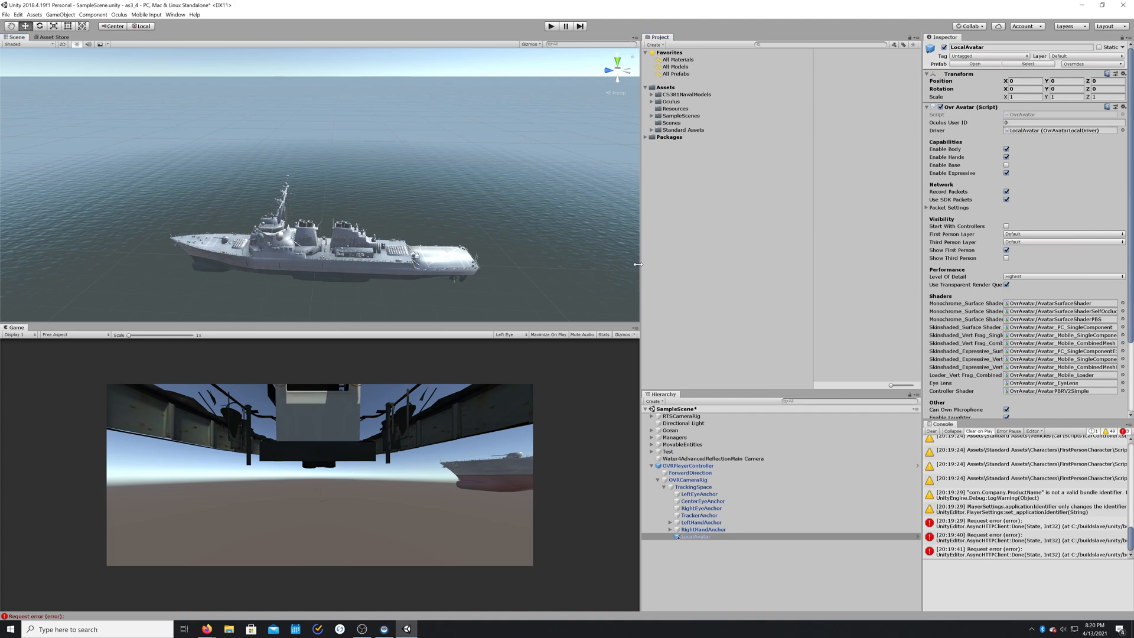
drag(641, 260, 715, 248)
drag(867, 243, 817, 258)
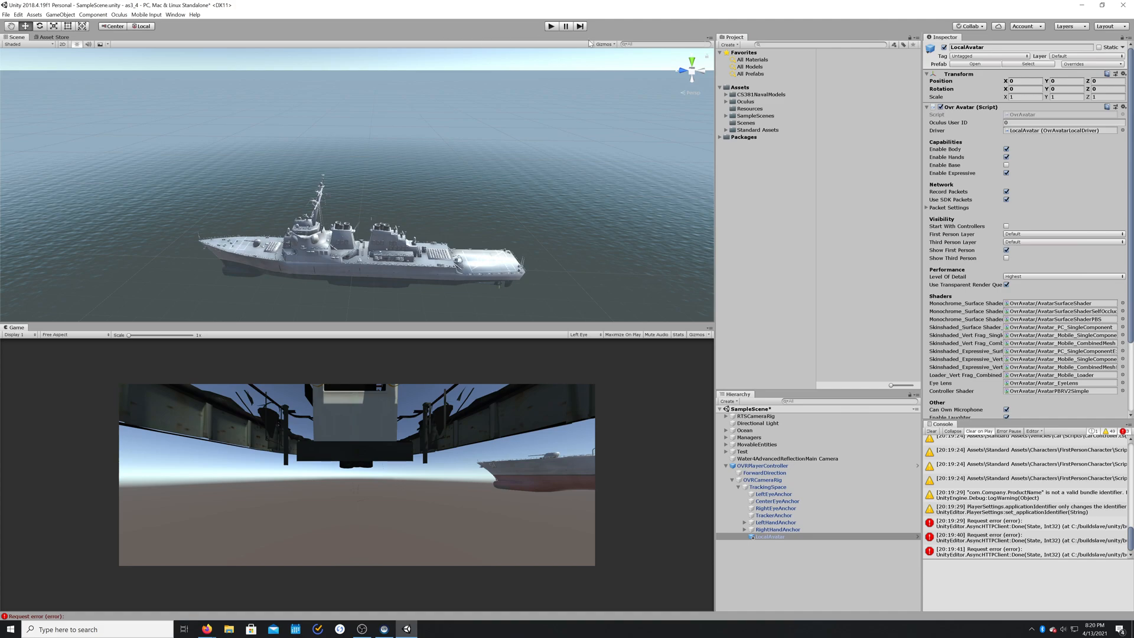
Step: Test the scene in Play mode with the added player controller and avatar, and stop it
click(551, 26)
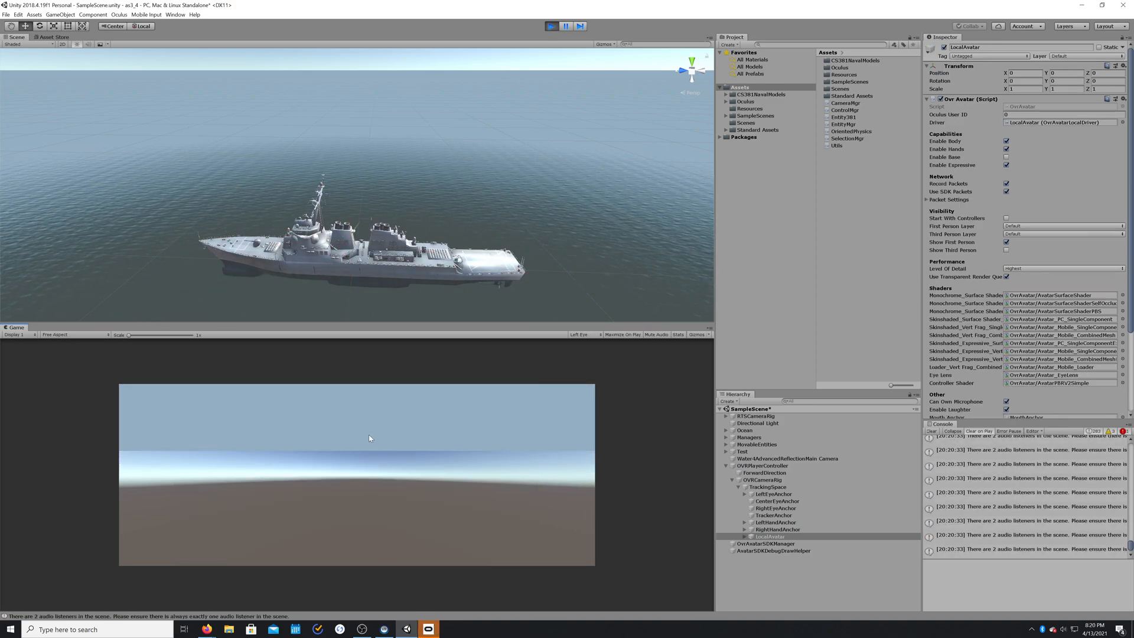
click(552, 27)
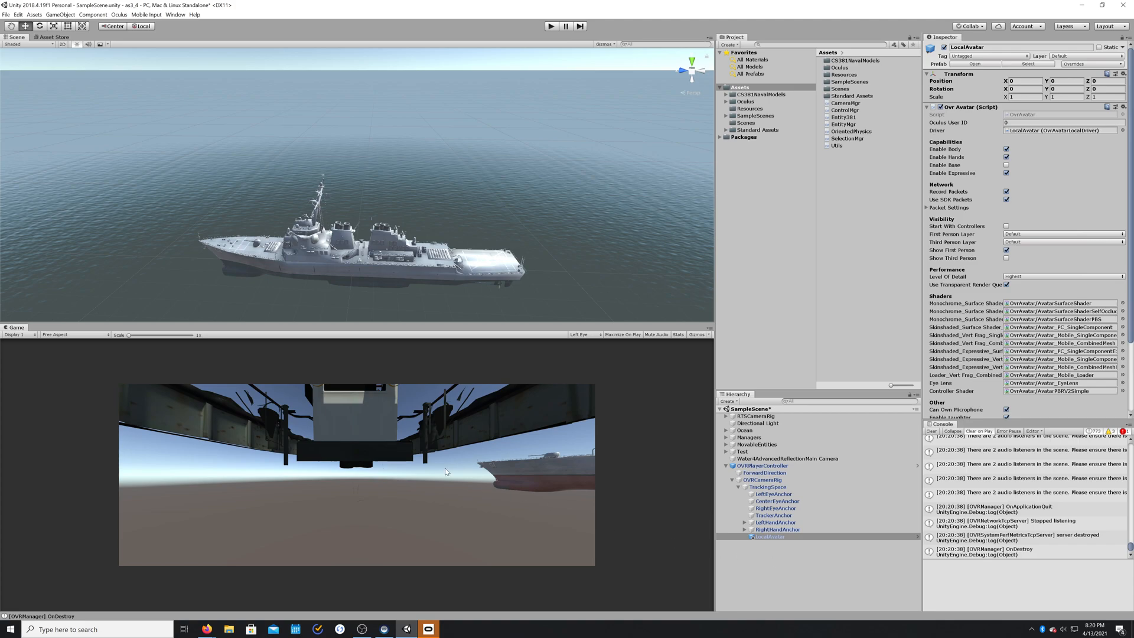
Step: Create an empty object named Floor at the root of SampleScene and reset its transform
click(776, 542)
right_click(774, 552)
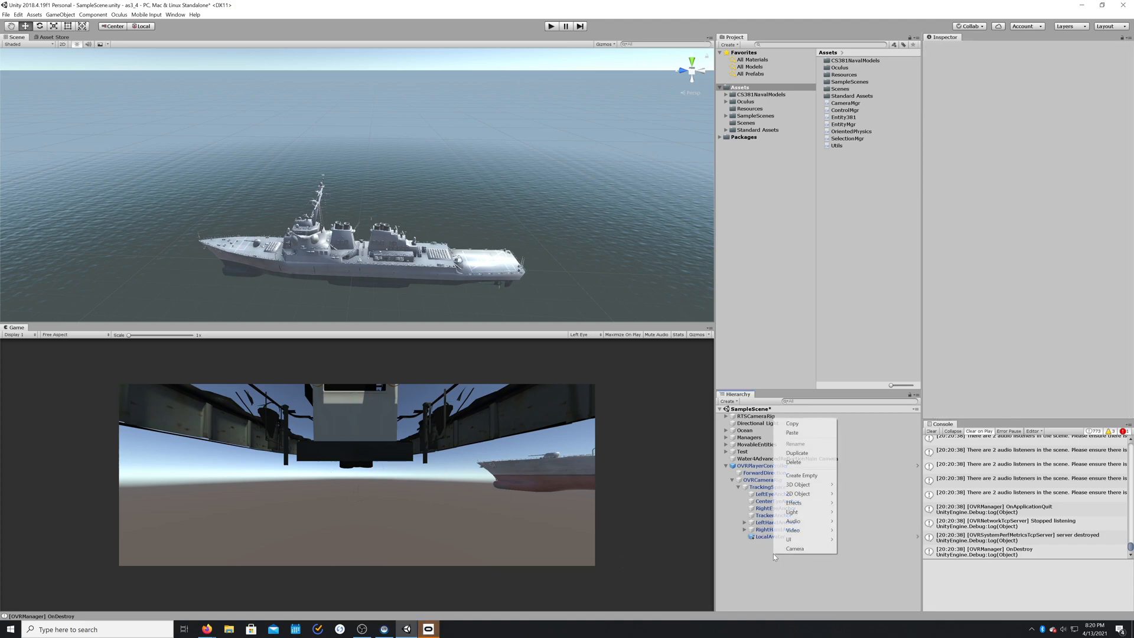
click(817, 474)
click(969, 47)
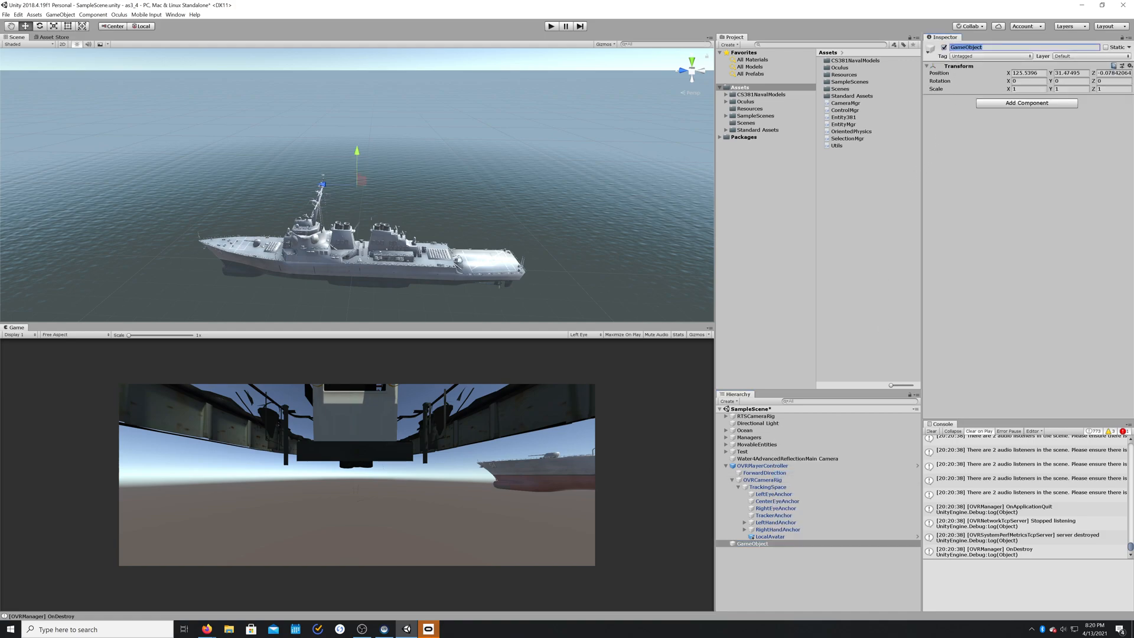
text(Floor)
key(Return)
click(1129, 66)
click(1095, 78)
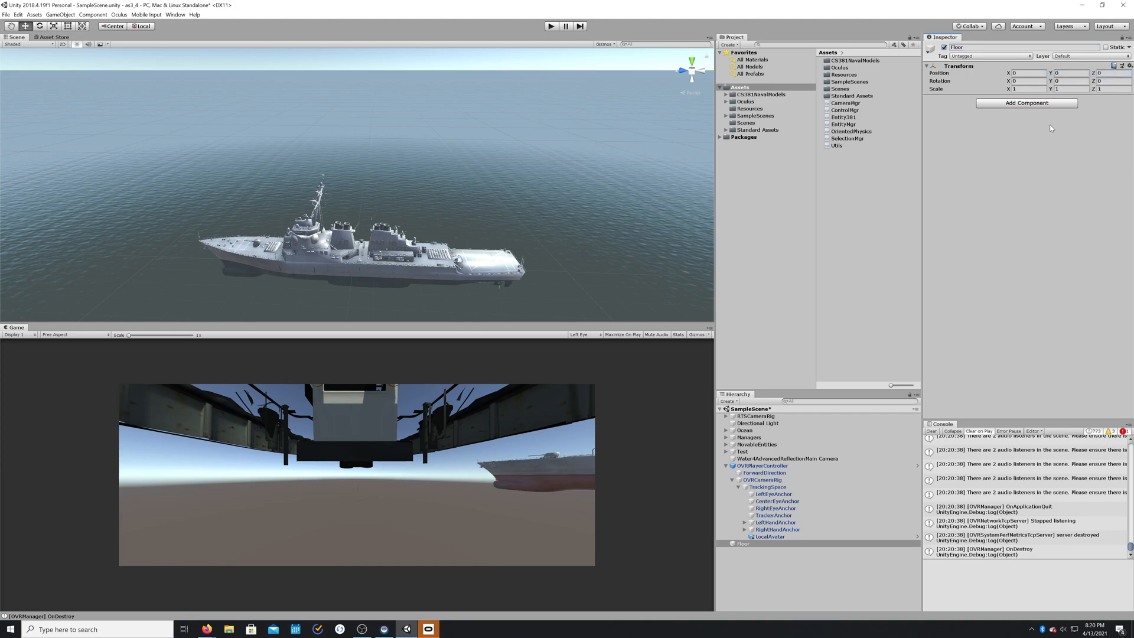
Step: Add a Mesh Collider component to Floor and assign the Plane mesh to it
click(1054, 106)
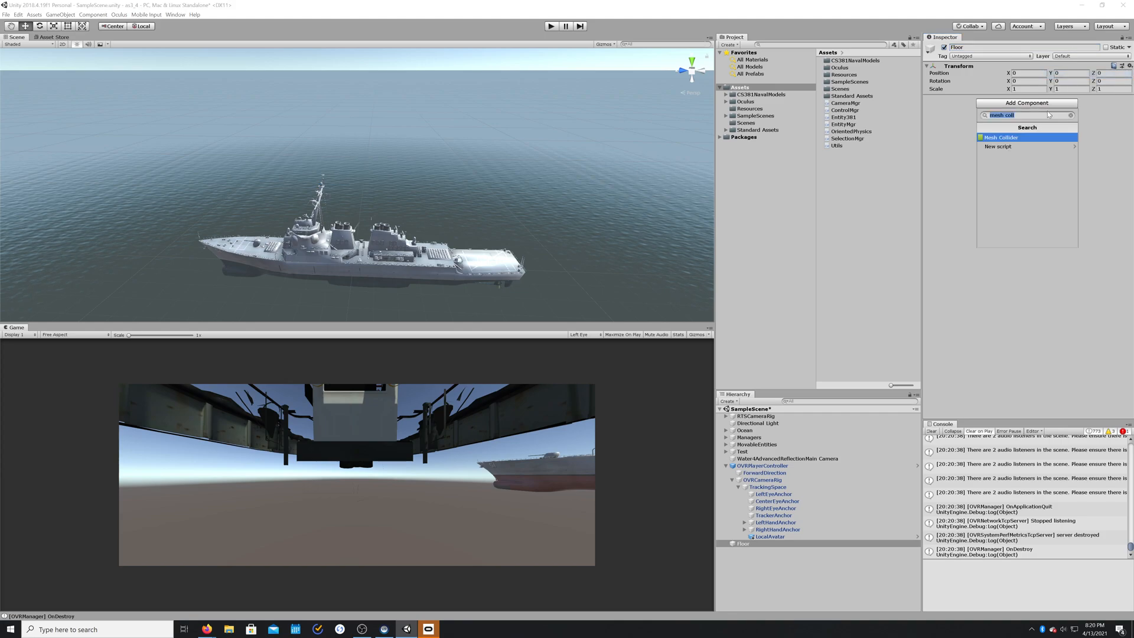
click(1014, 138)
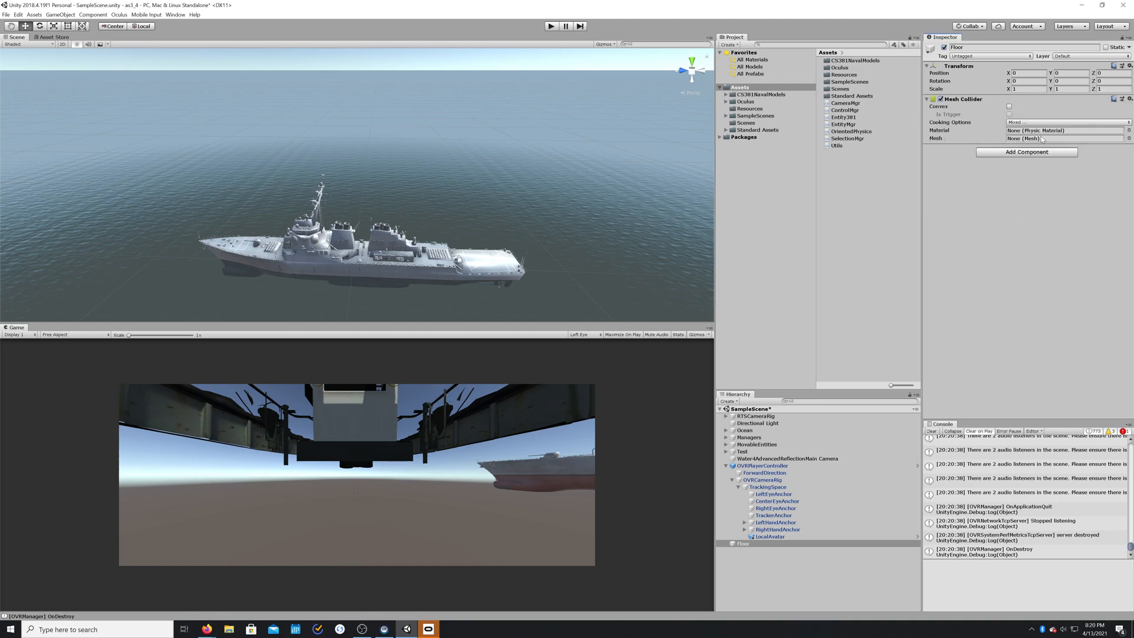
click(1129, 138)
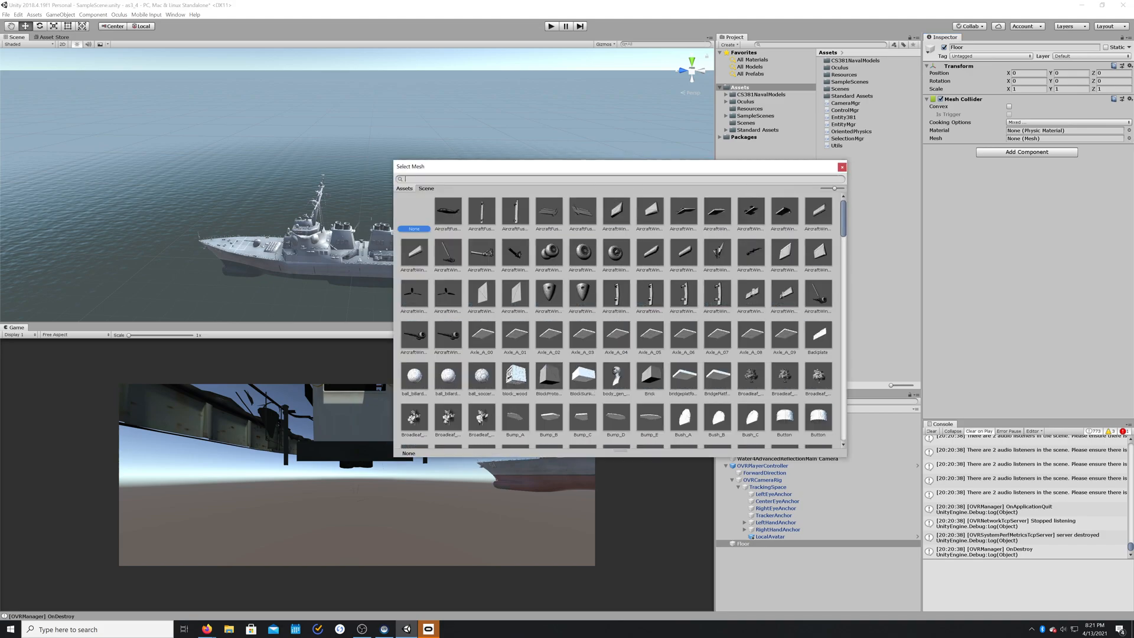
text(plane)
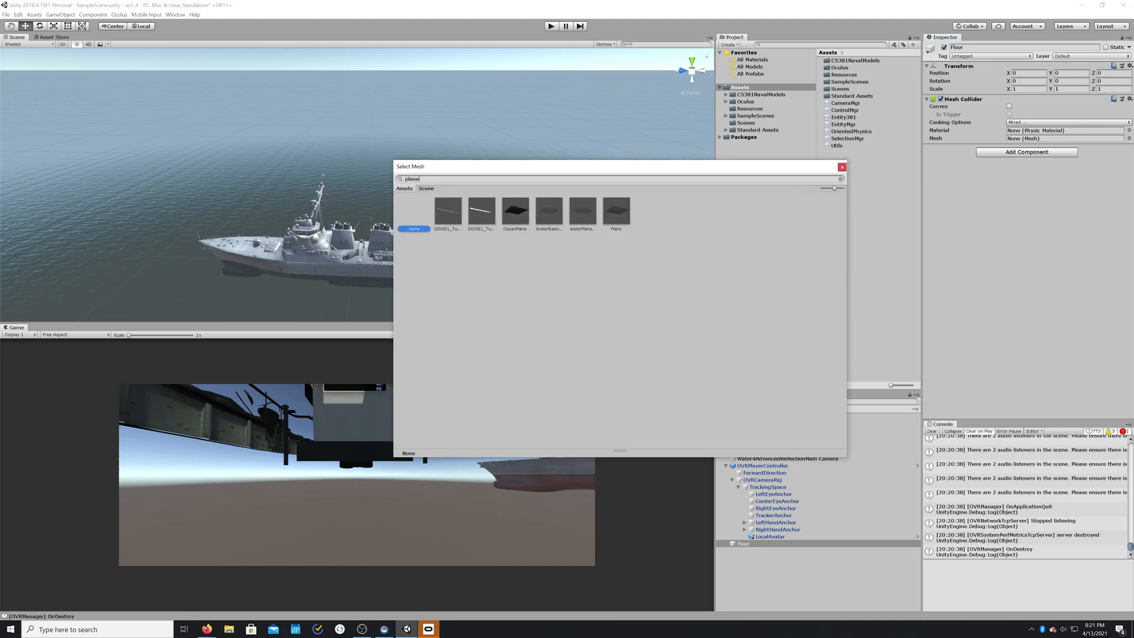
double_click(617, 213)
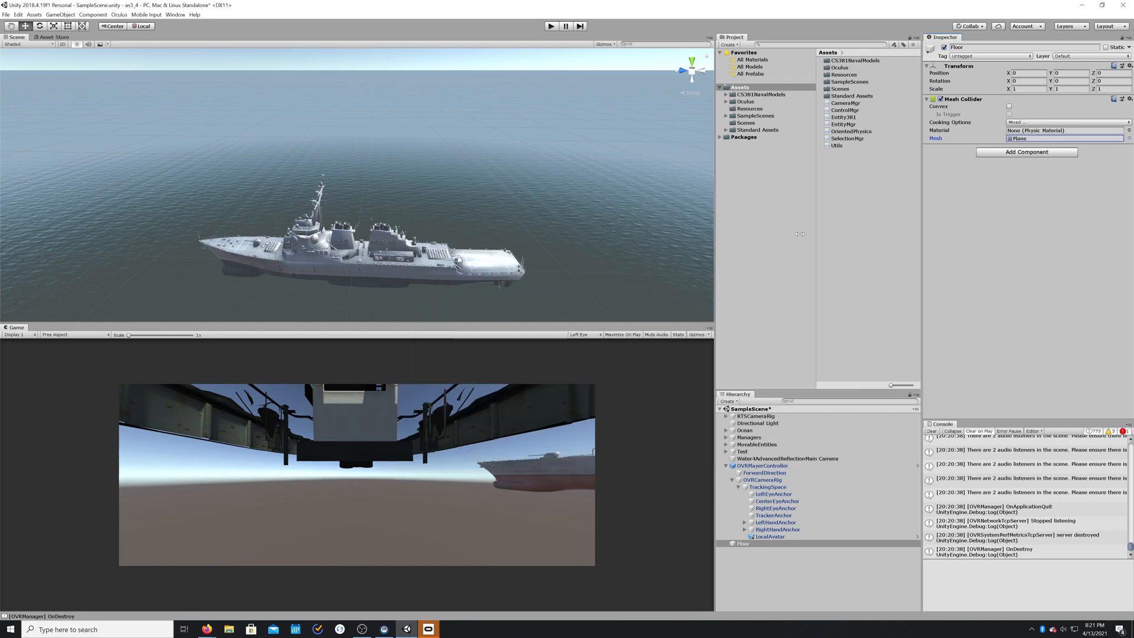
Step: Examine the area around the tugboat in the Scene view to judge the Floor collider's extent
scroll(541, 210, down, 2)
right_drag(544, 195, 454, 227)
scroll(455, 228, down, 4)
middle_drag(455, 228, 412, 194)
scroll(412, 194, up, 3)
scroll(413, 194, up, 5)
middle_drag(509, 201, 437, 178)
scroll(481, 155, up, 3)
scroll(417, 225, down, 2)
scroll(388, 260, down, 3)
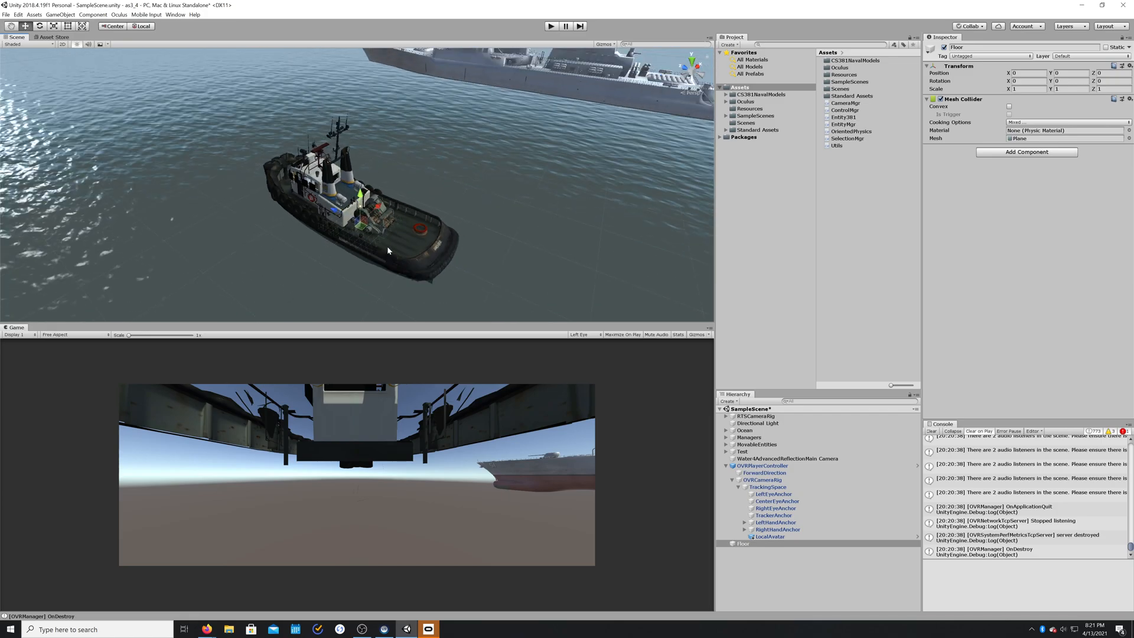
scroll(307, 230, up, 3)
scroll(473, 237, up, 3)
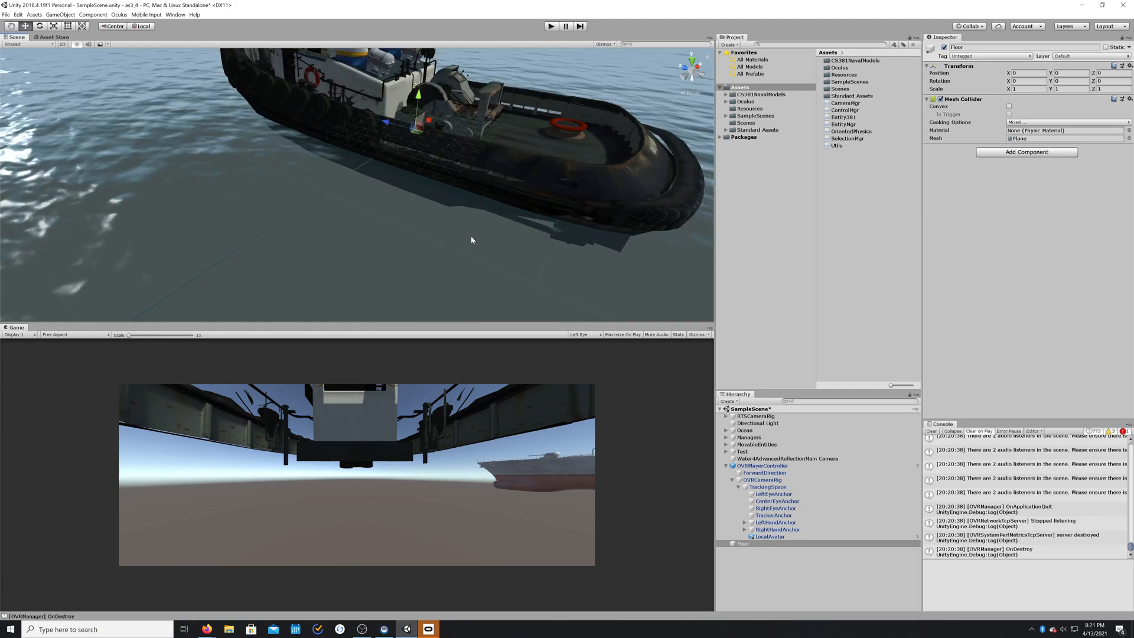
scroll(312, 171, up, 2)
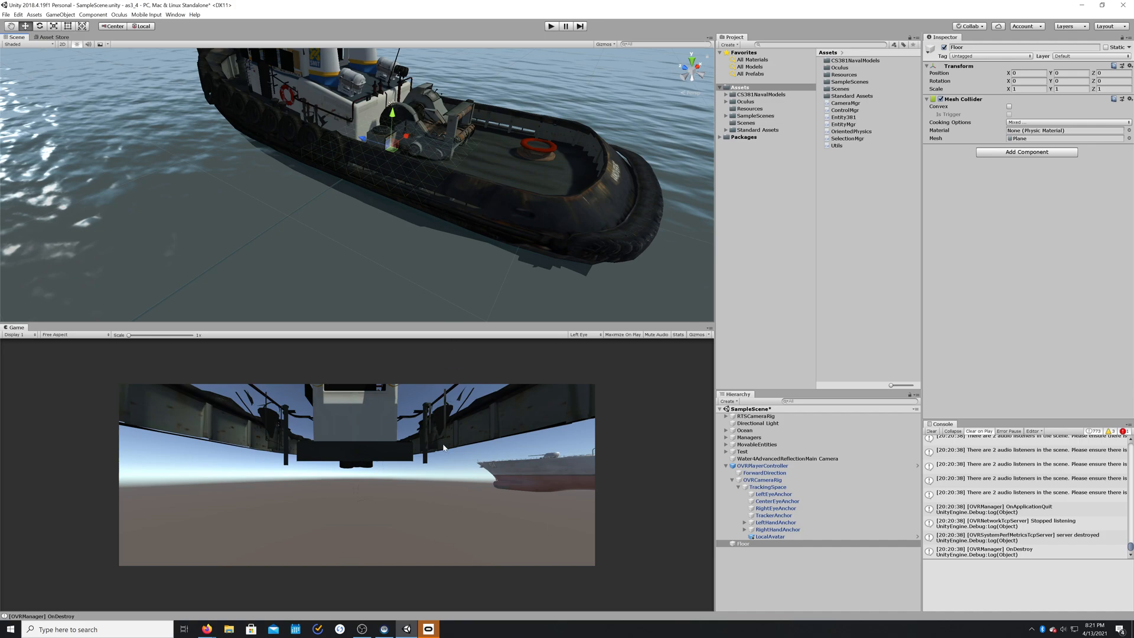
scroll(371, 192, down, 10)
scroll(375, 198, up, 12)
scroll(388, 151, down, 10)
scroll(397, 159, down, 5)
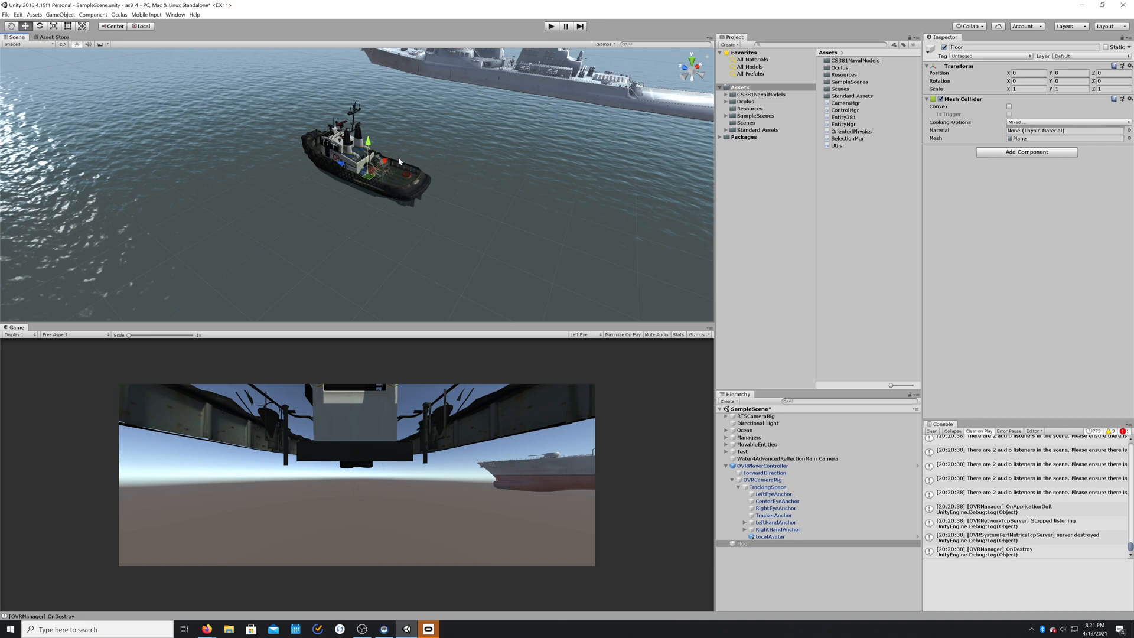
Step: Set the Floor object's scale to 100 on the X and Z axes
click(1041, 89)
text(100)
key(Tab)
key(Tab)
text(100)
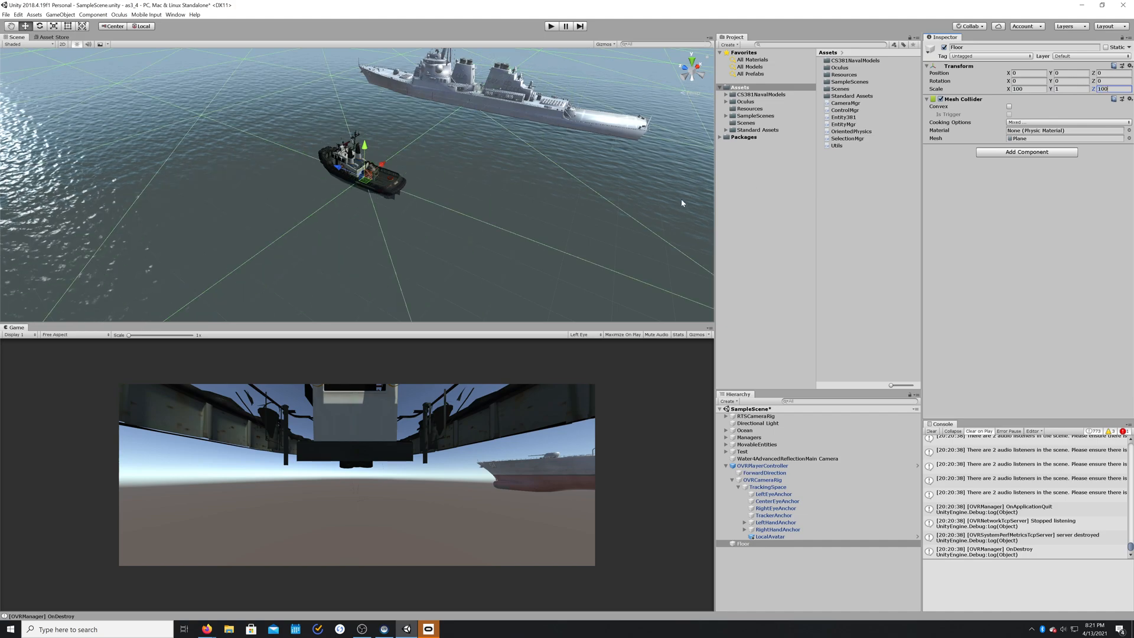
scroll(686, 195, down, 10)
middle_drag(408, 204, 410, 170)
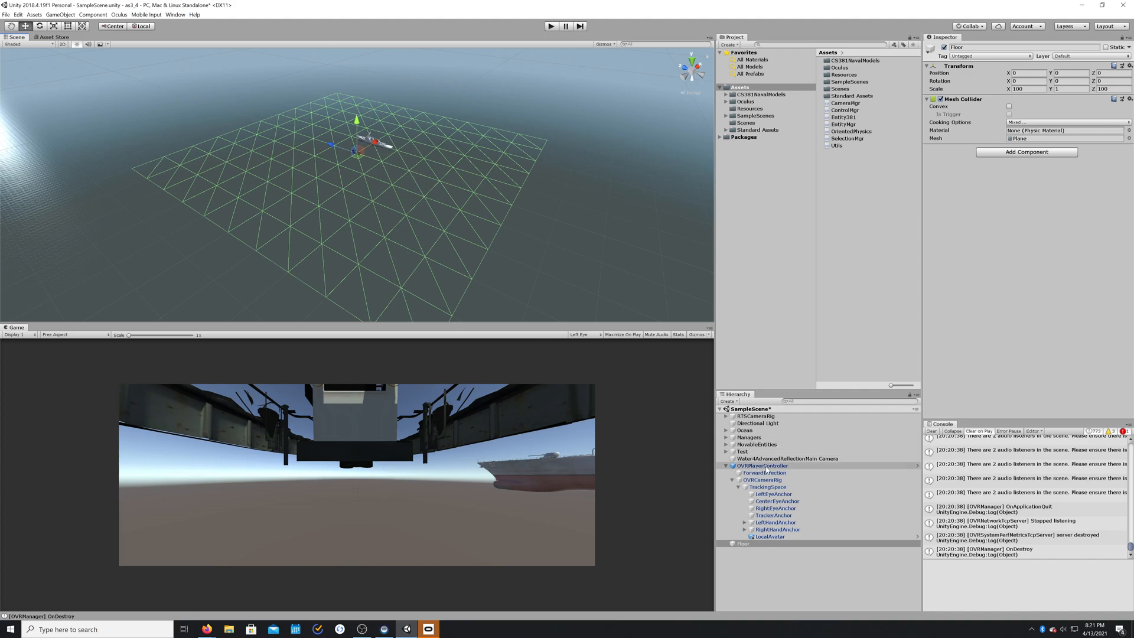
Step: Check the OVRPlayerController against the water level from the back view and set its Y position to 1
double_click(762, 466)
scroll(366, 142, up, 3)
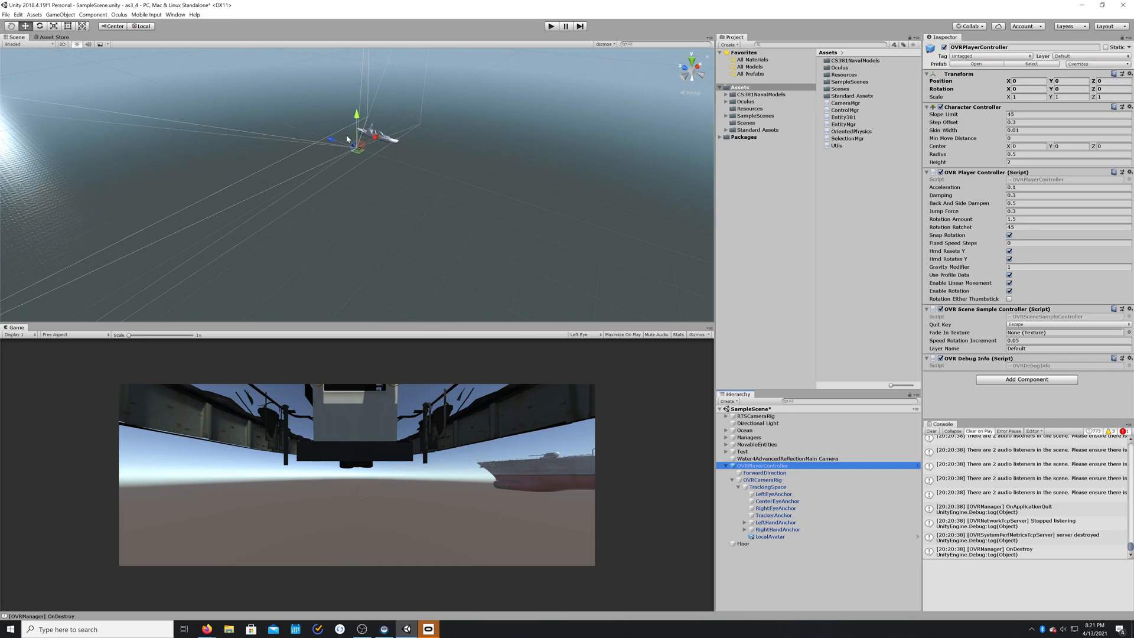
scroll(367, 142, up, 10)
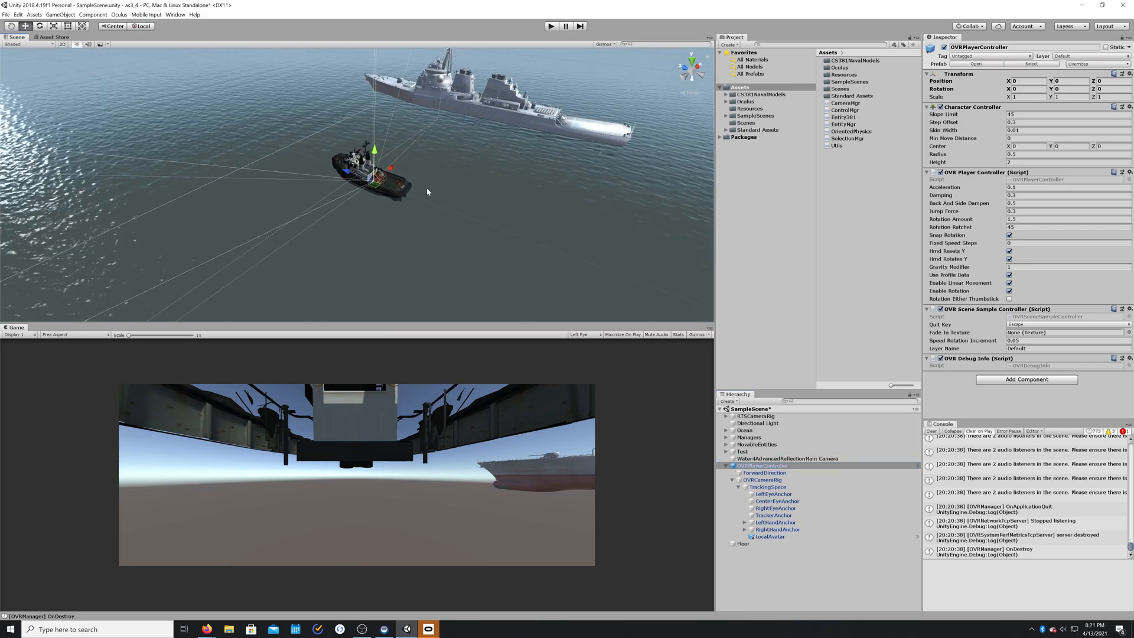
click(698, 77)
click(693, 72)
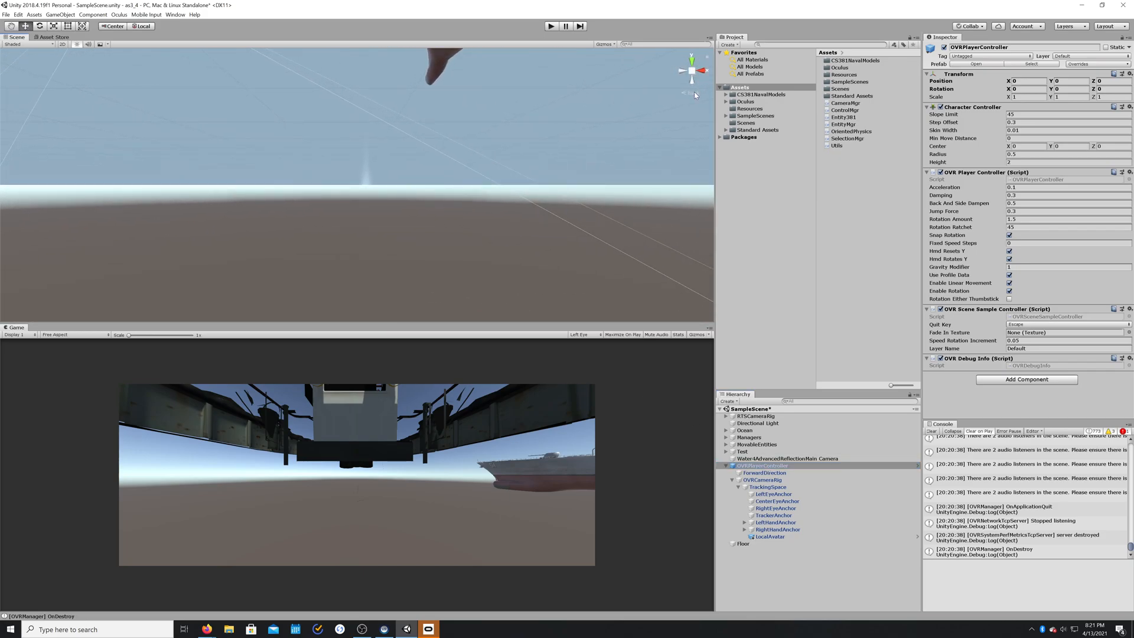
middle_drag(541, 68, 652, 192)
scroll(350, 172, up, 6)
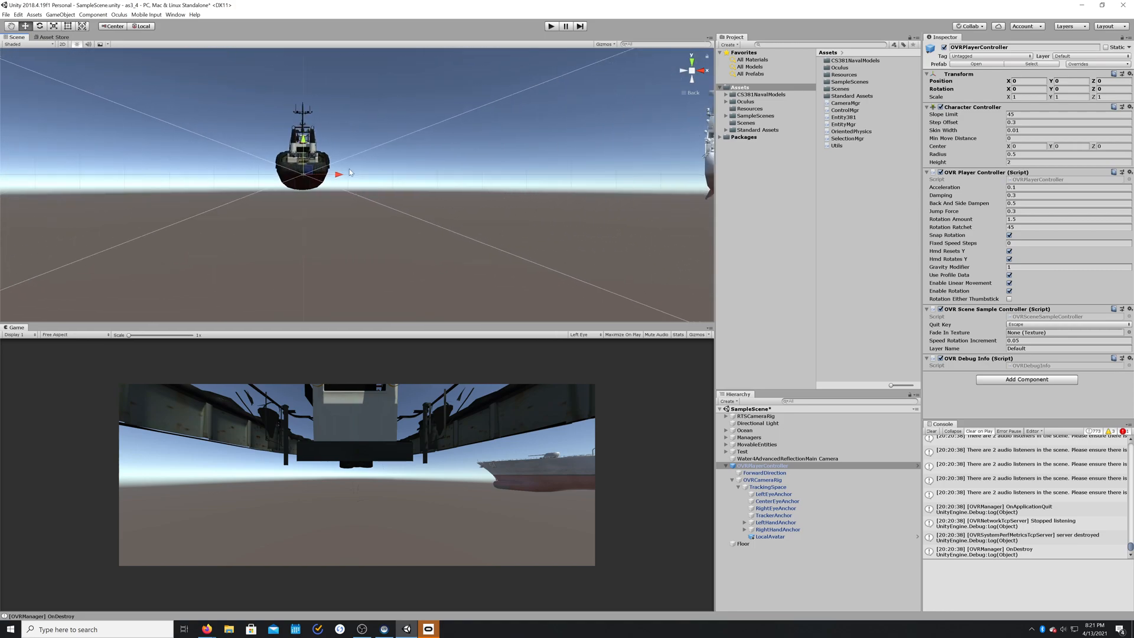
scroll(401, 167, up, 8)
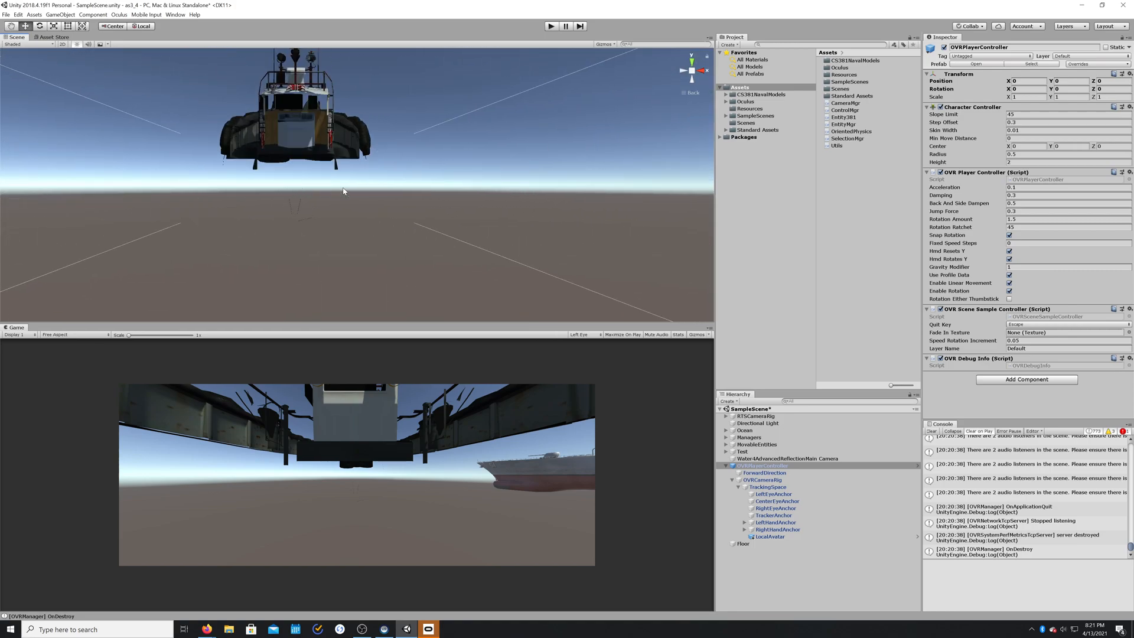
scroll(381, 196, down, 4)
scroll(379, 189, up, 1)
scroll(339, 193, up, 1)
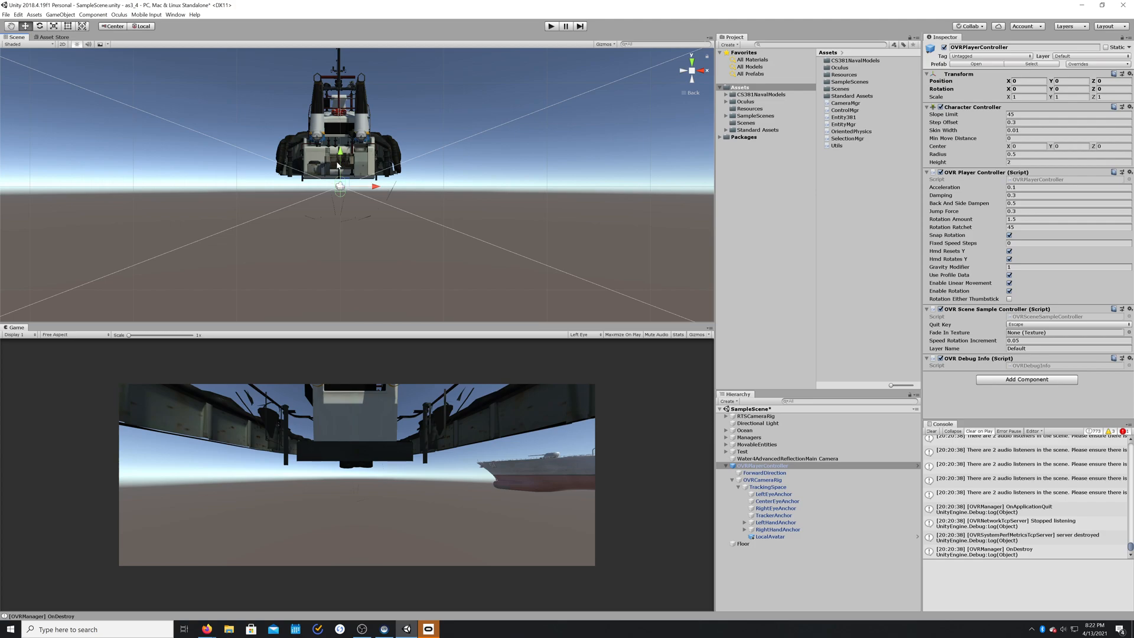
click(1069, 81)
text(1)
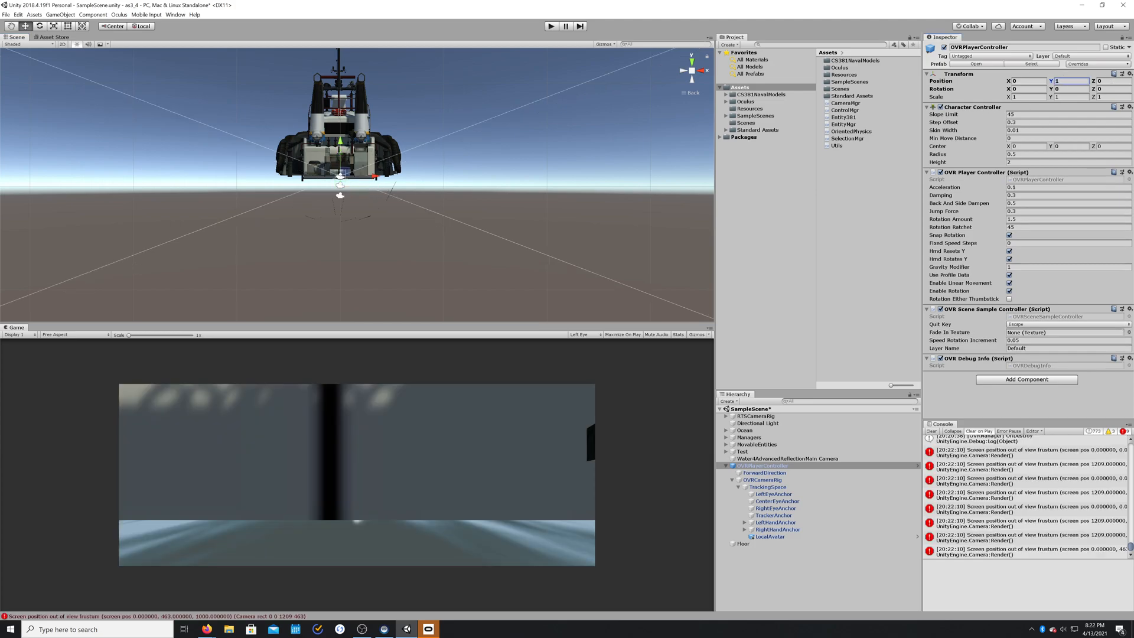
Step: Run the scene in Play mode, check where the player controller stands relative to the tugboat, and stop the run
click(527, 23)
click(552, 27)
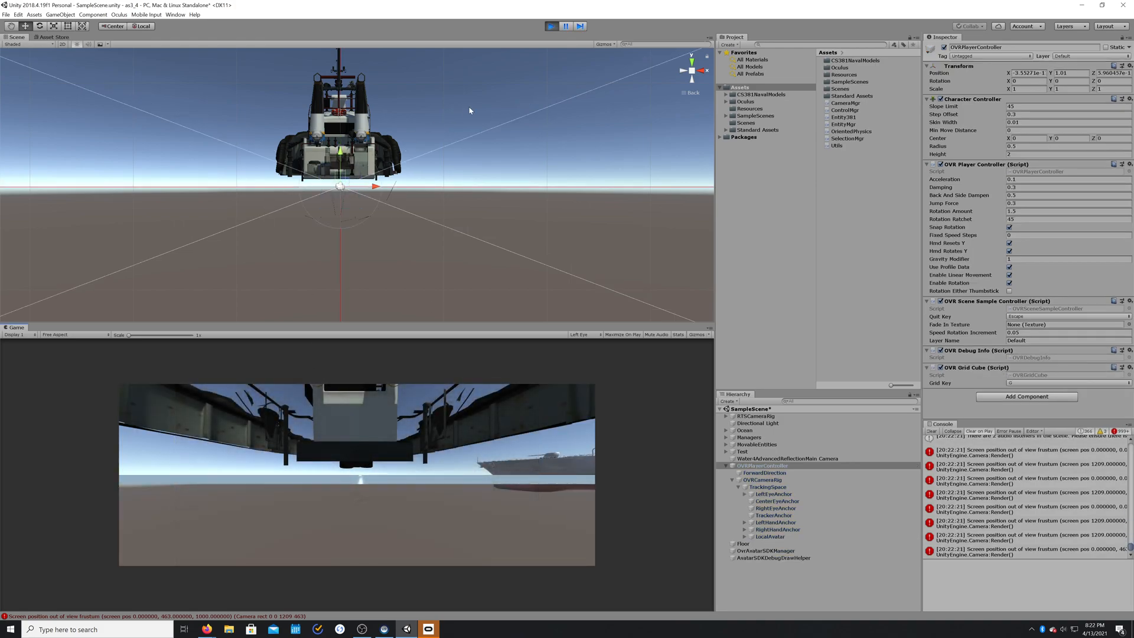
scroll(382, 215, down, 4)
middle_drag(433, 166, 422, 204)
scroll(422, 206, down, 2)
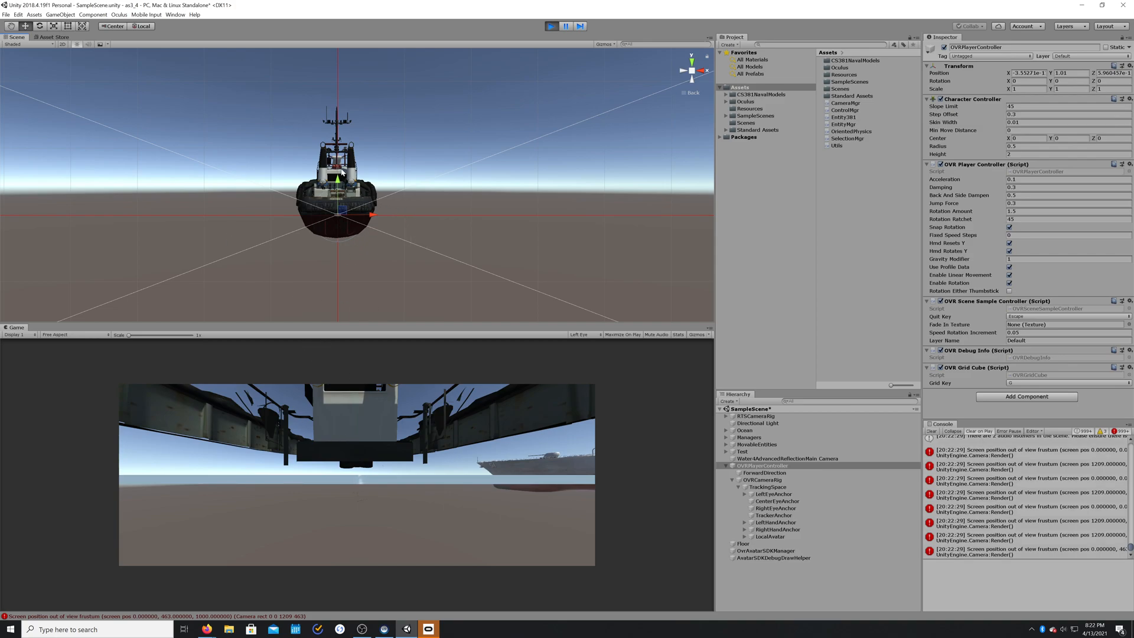
click(549, 27)
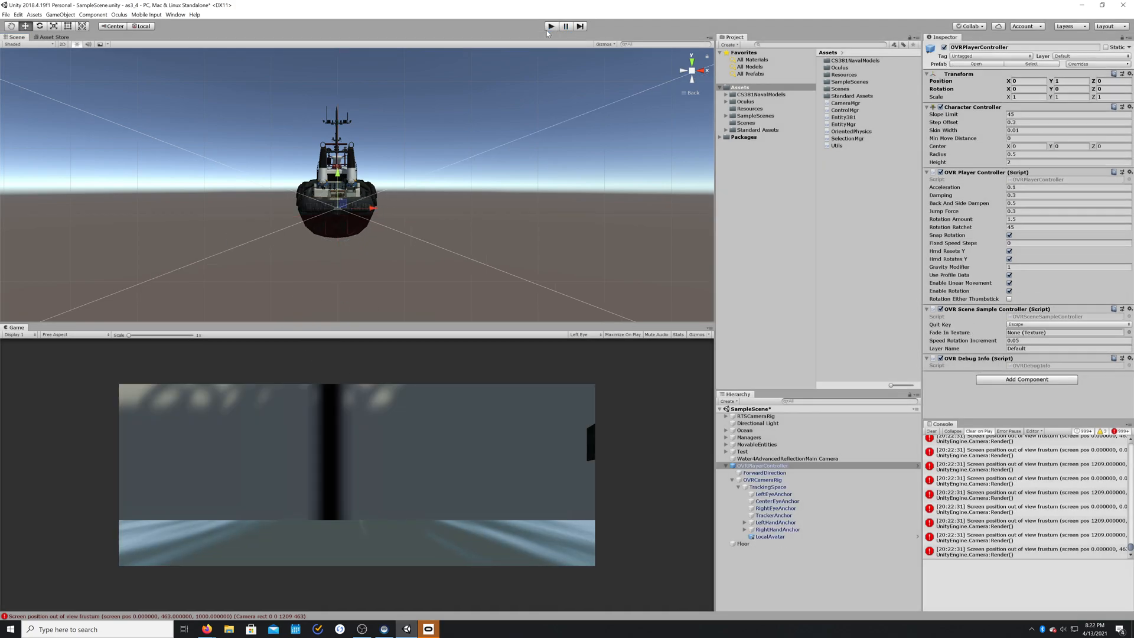
Step: Set the OVRPlayerController's Y scale to 50 and its Y position to 50
click(1071, 97)
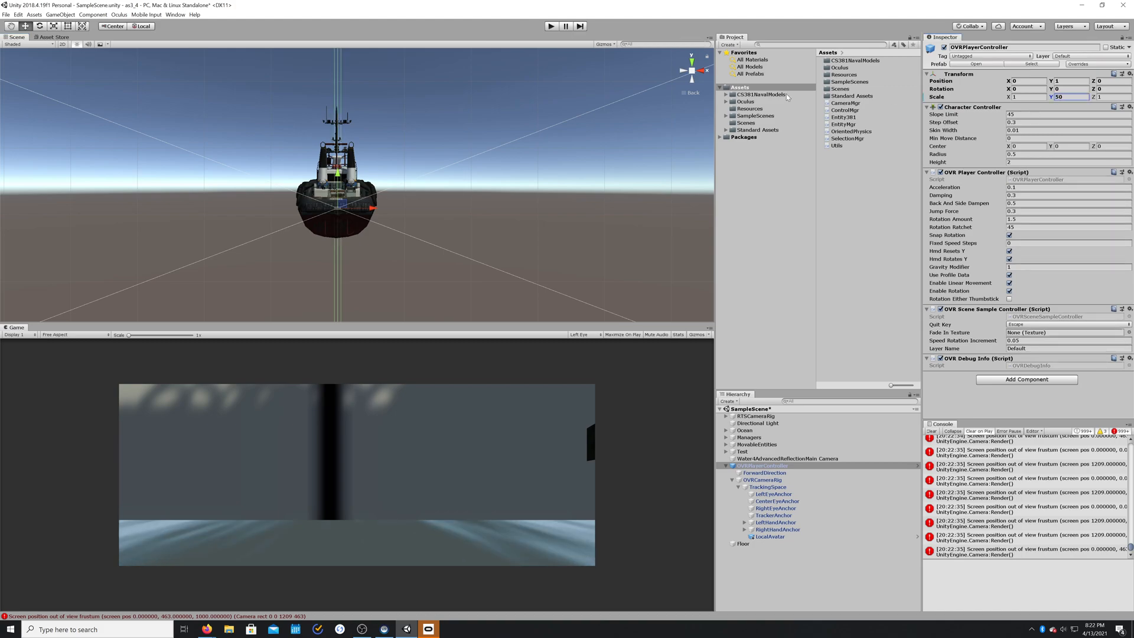
text(50)
middle_drag(484, 156, 470, 182)
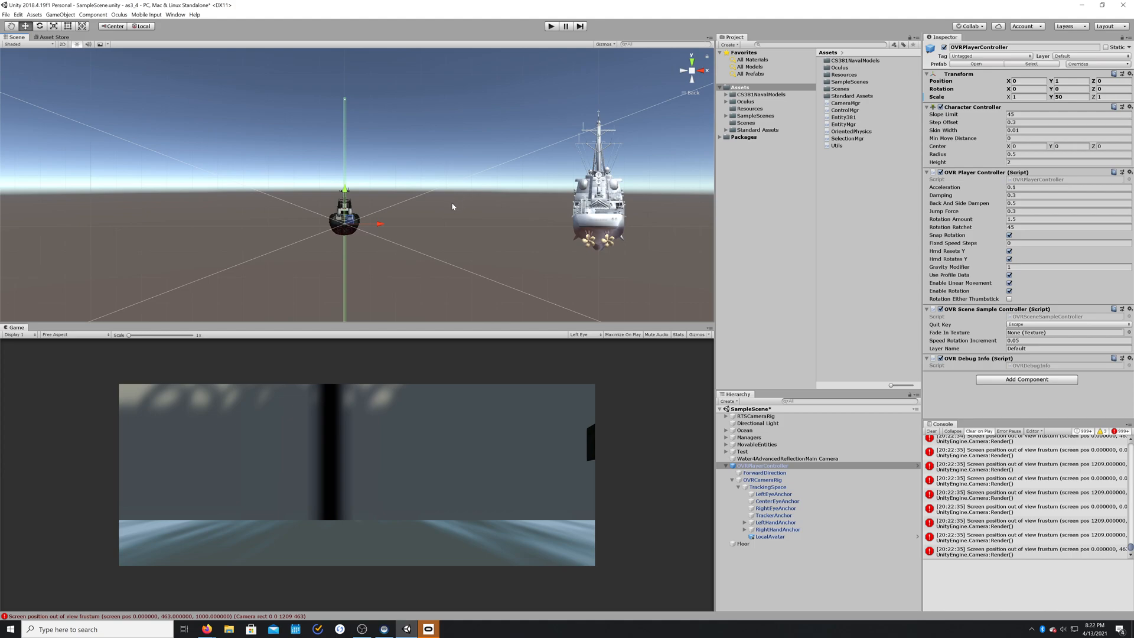
scroll(453, 206, down, 6)
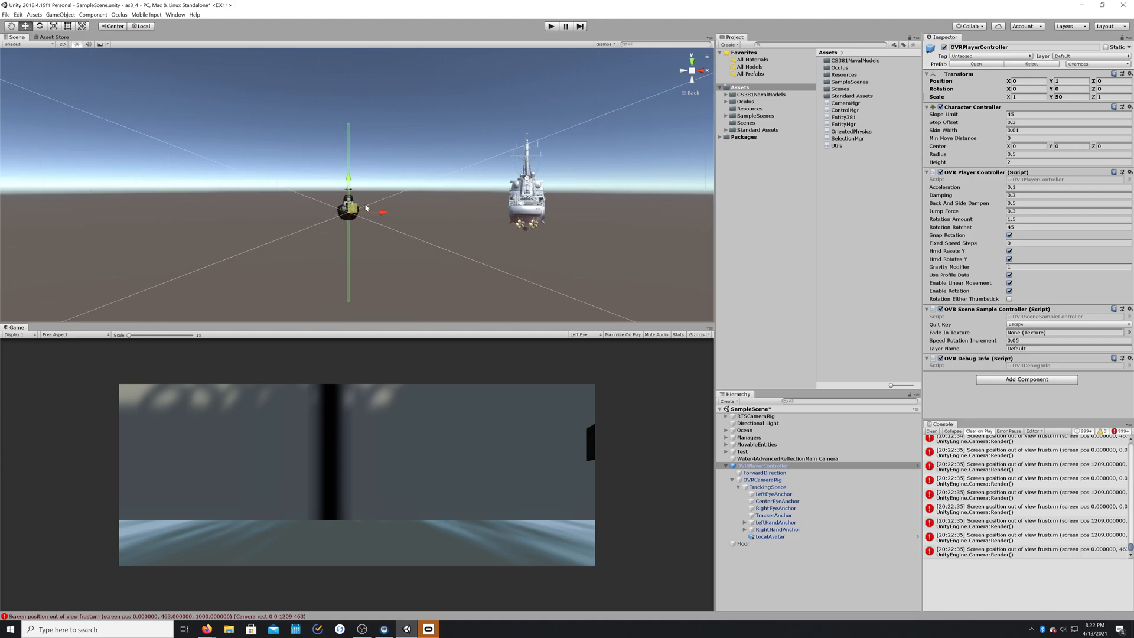
click(1071, 81)
text(5)
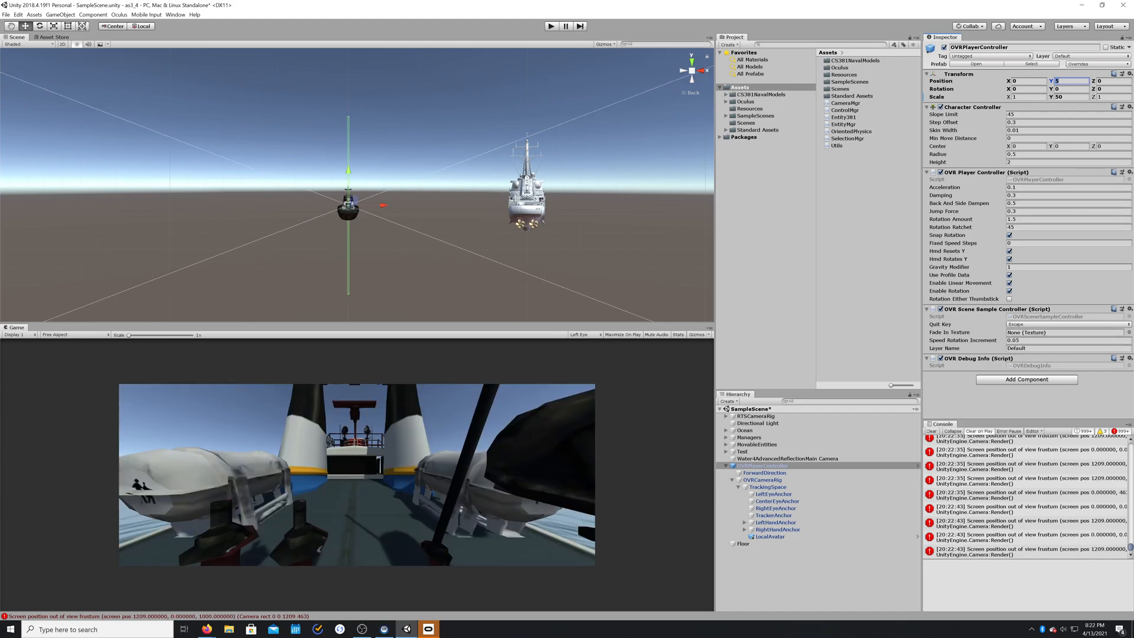
text(0)
Step: Examine the OVRPlayerController's stretched collider in perspective against the tugboat, the destroyer and the water
scroll(392, 255, up, 6)
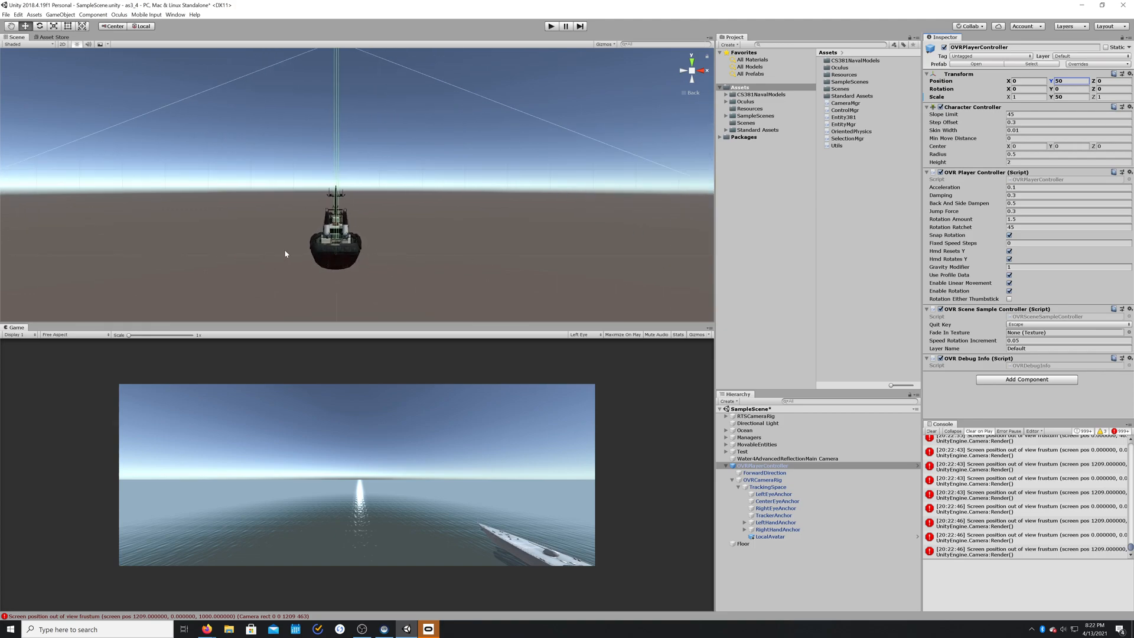
scroll(363, 238, down, 3)
alt+drag(392, 152, 526, 168)
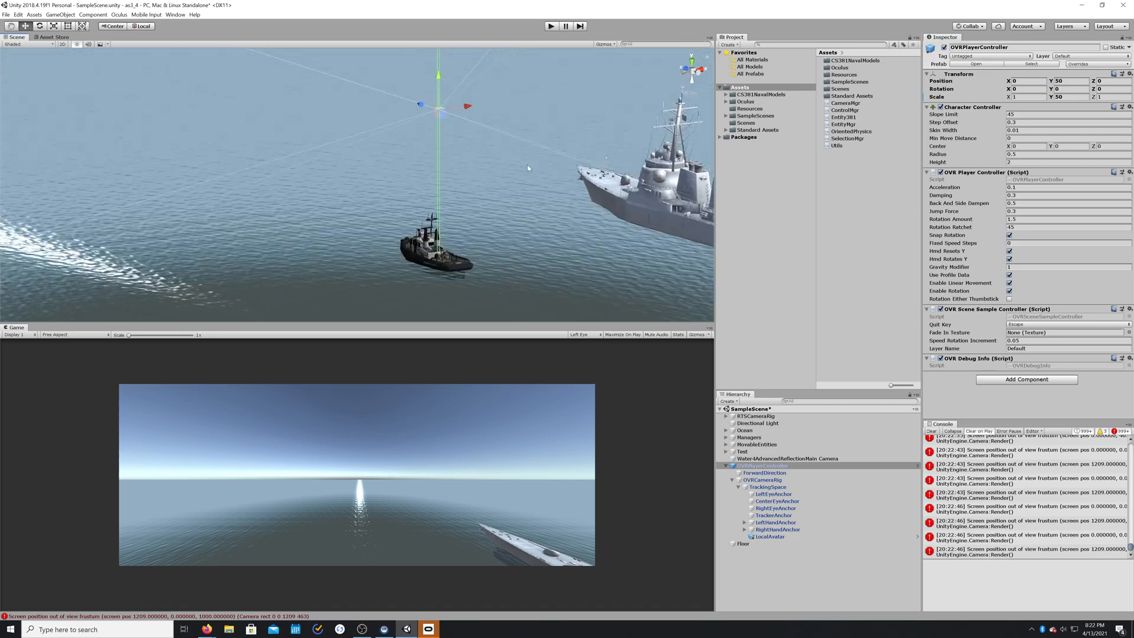
click(695, 93)
scroll(426, 218, down, 5)
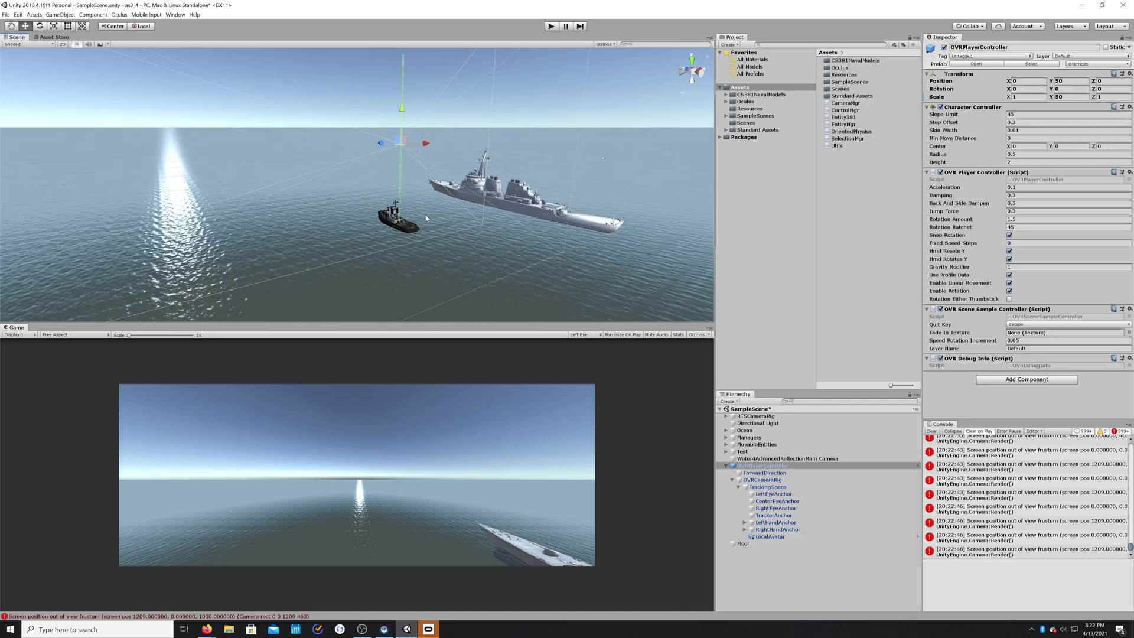
right_drag(426, 216, 441, 220)
scroll(428, 223, up, 5)
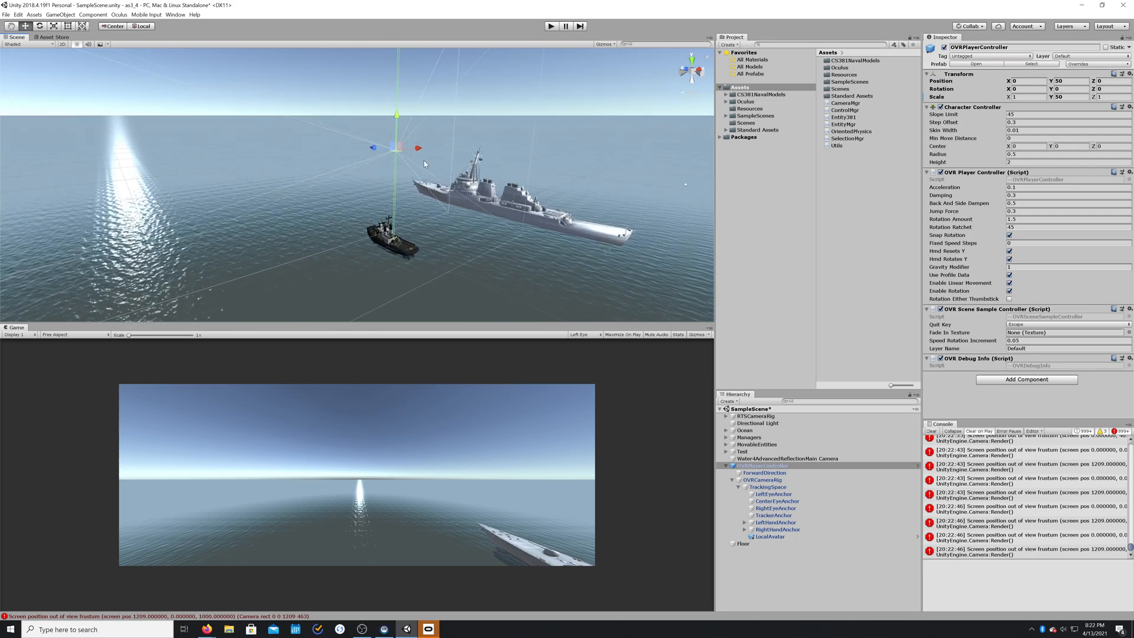
middle_drag(423, 156, 422, 199)
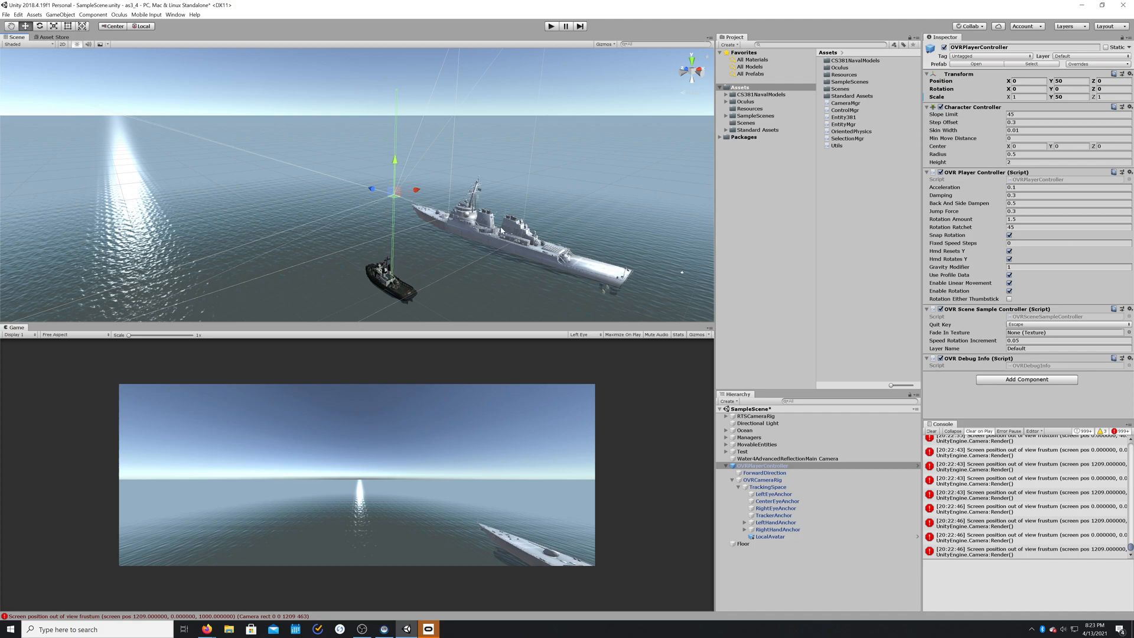
Step: Set the OVRPlayerController's X and Z scale to 50 and move it along Z to about -122.2
click(1026, 97)
text(50)
click(1113, 97)
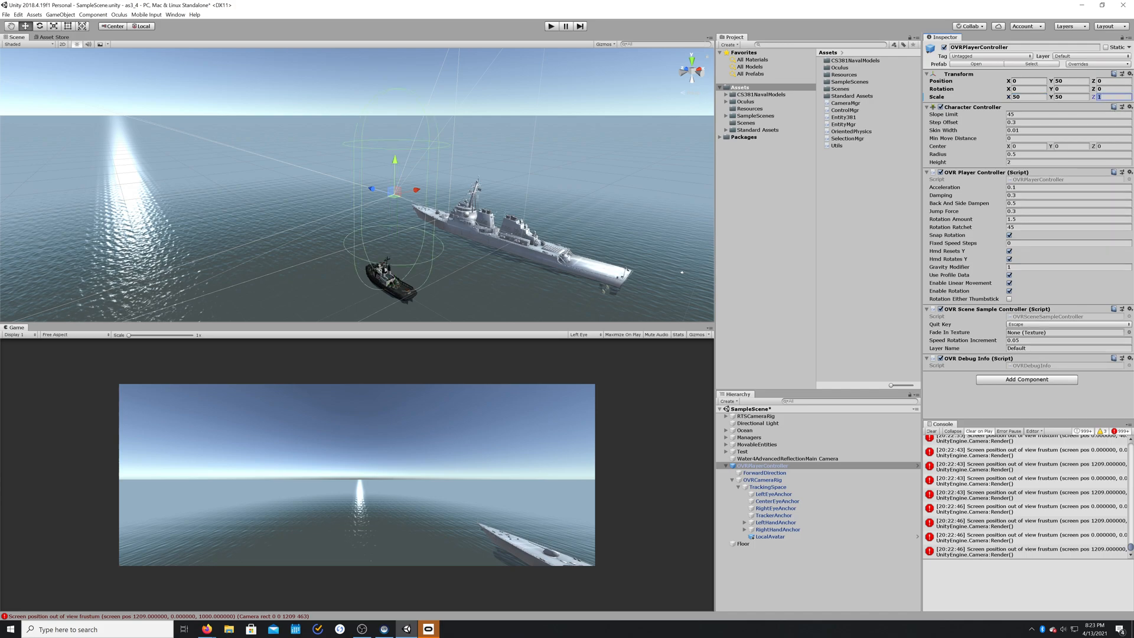
text(50)
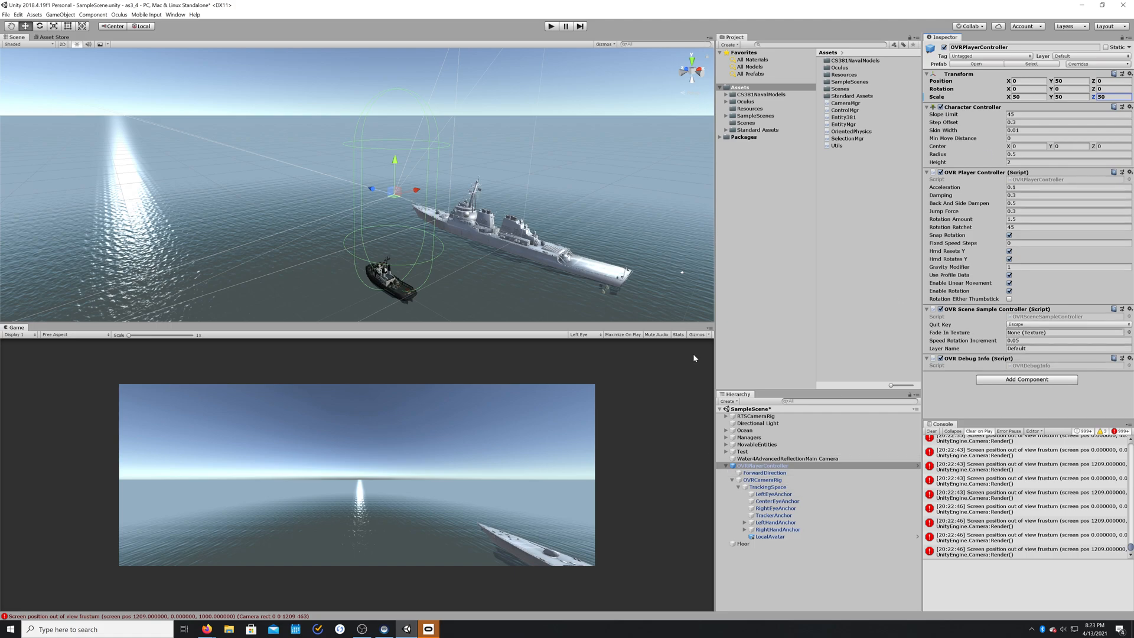
scroll(480, 218, down, 3)
drag(356, 185, 470, 242)
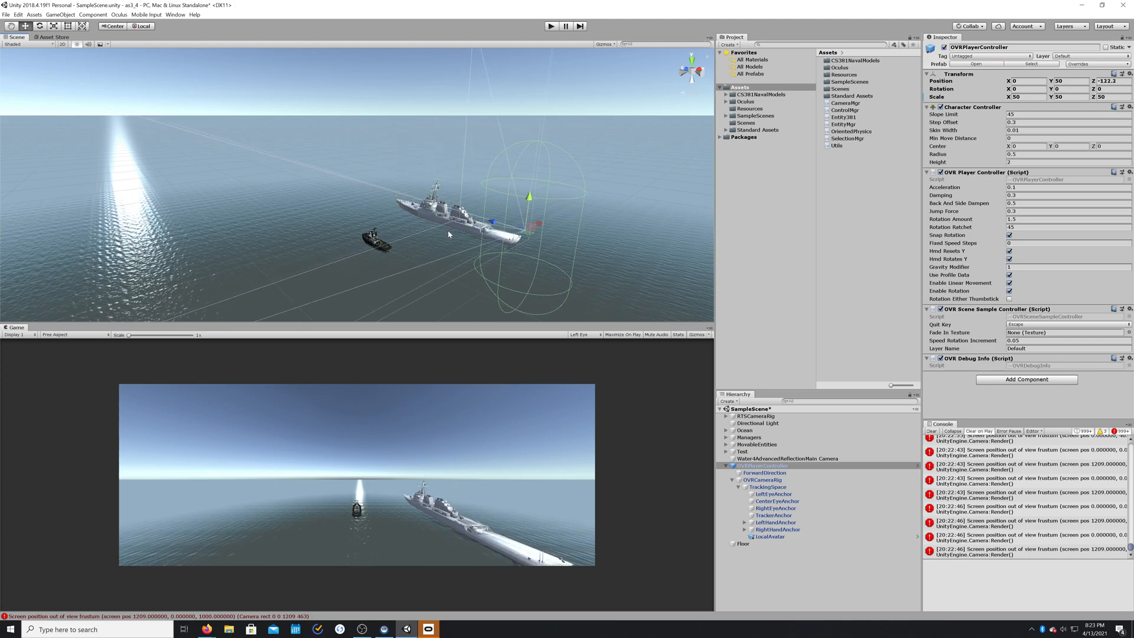
Step: Test a higher viewpoint in Play mode by raising TrackingSpace to about 1.98 on Y, and stop the run
click(550, 27)
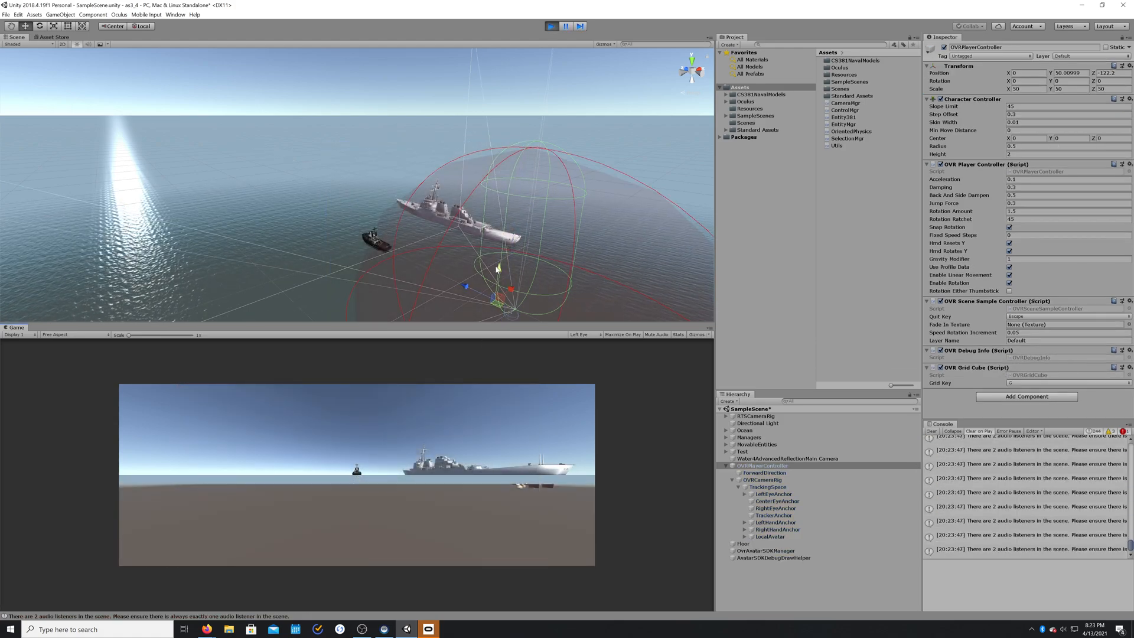
click(792, 500)
click(768, 487)
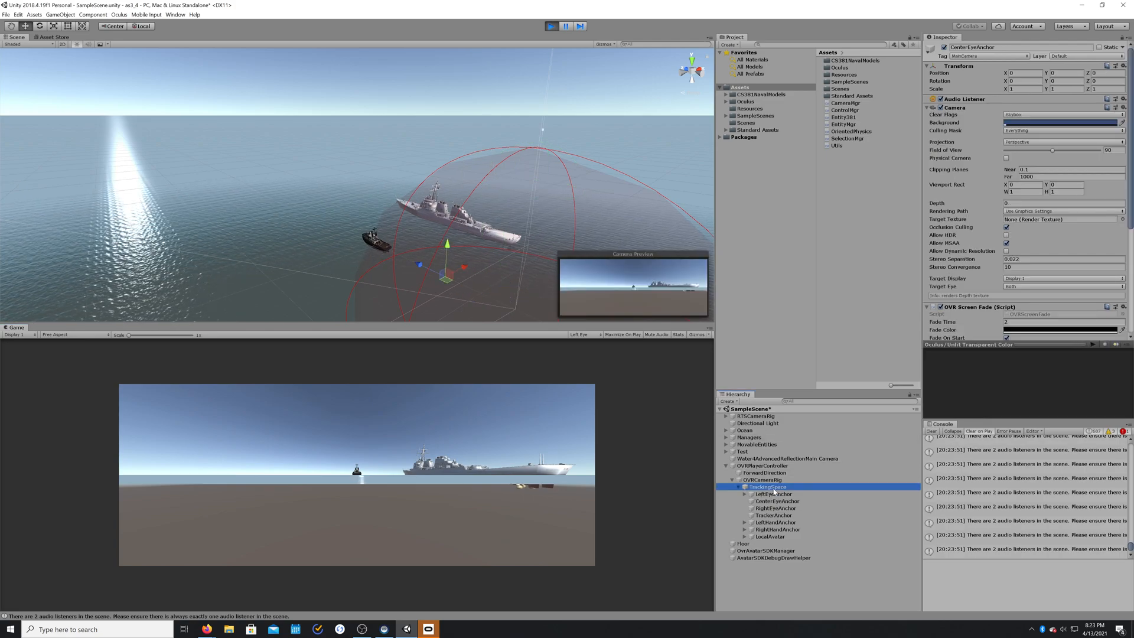
drag(482, 266, 509, 130)
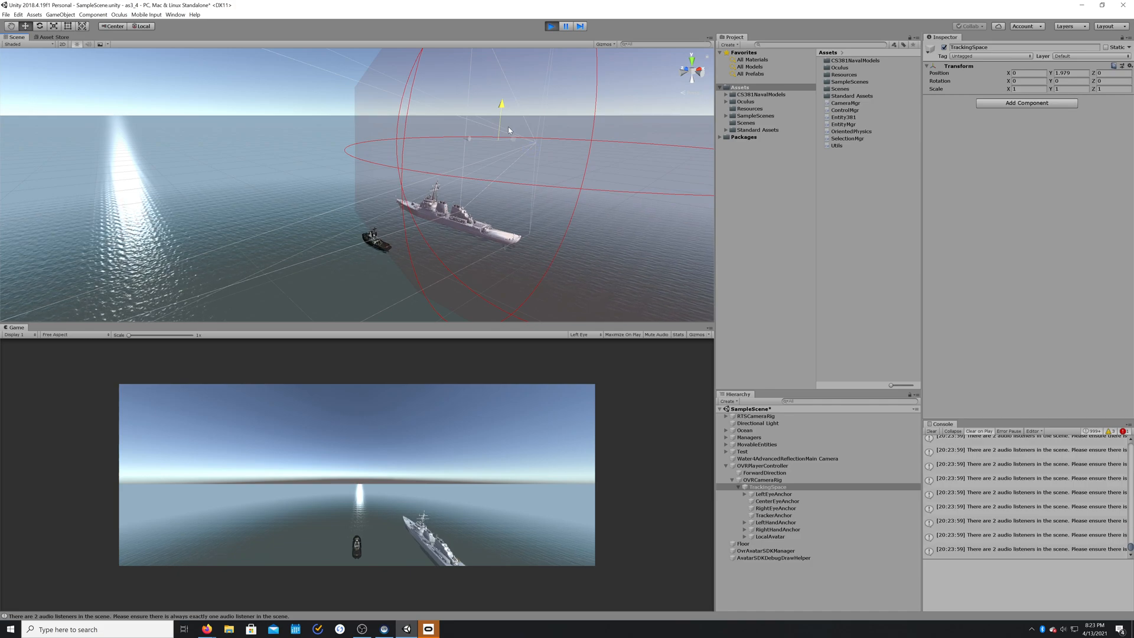
drag(508, 126, 508, 126)
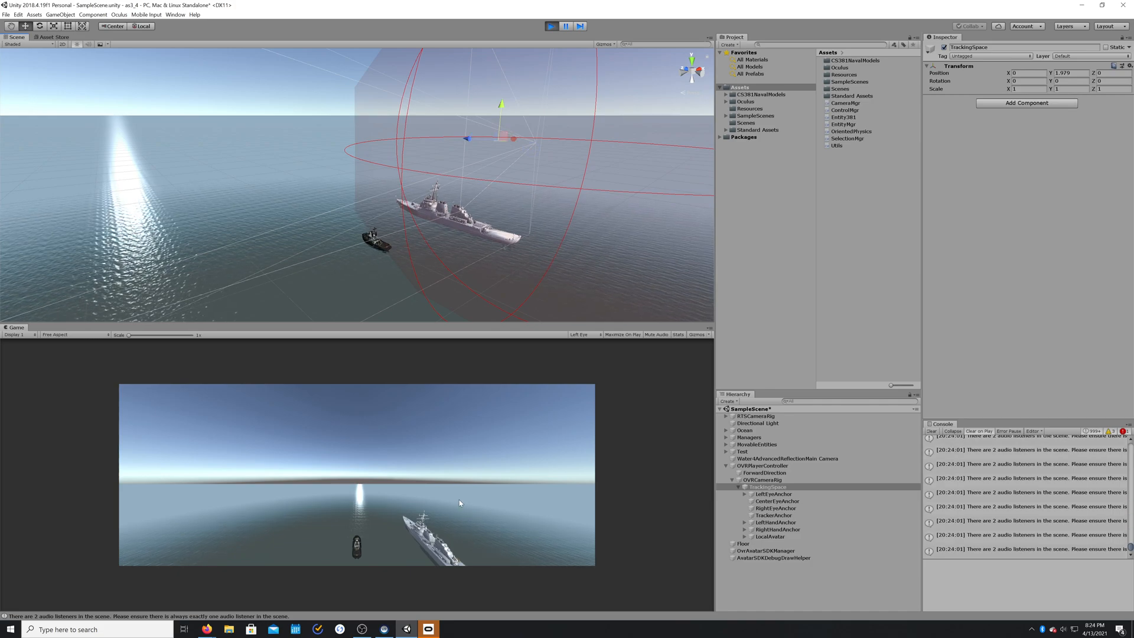
click(550, 27)
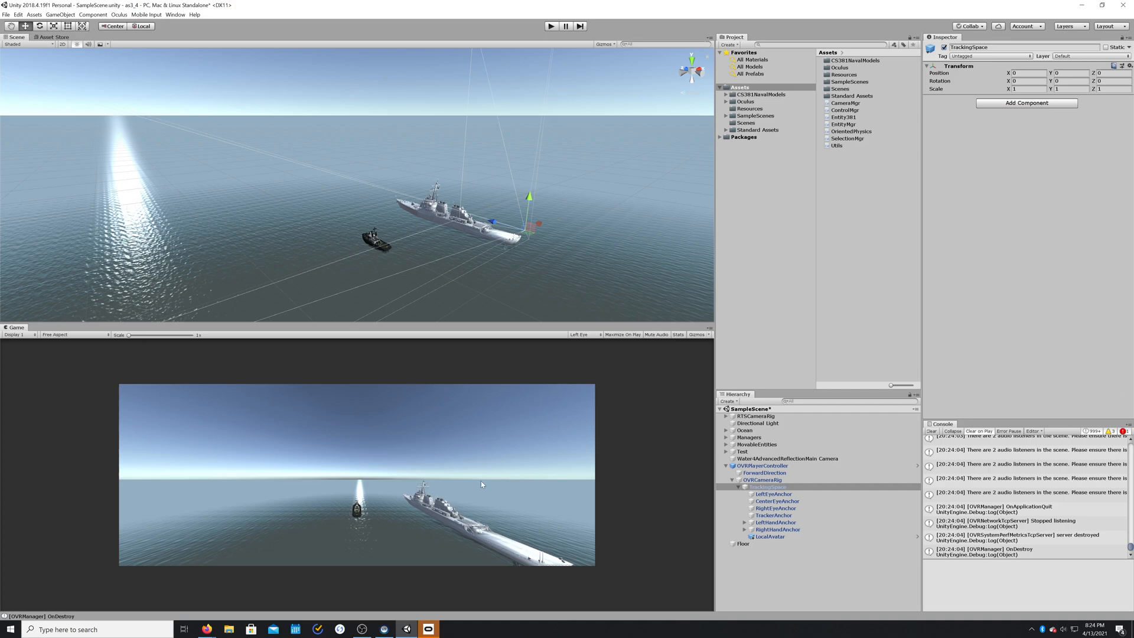
Step: Disable Enable Linear Movement and Enable Rotation in the OVRPlayerController's OVR Player Controller script
click(785, 467)
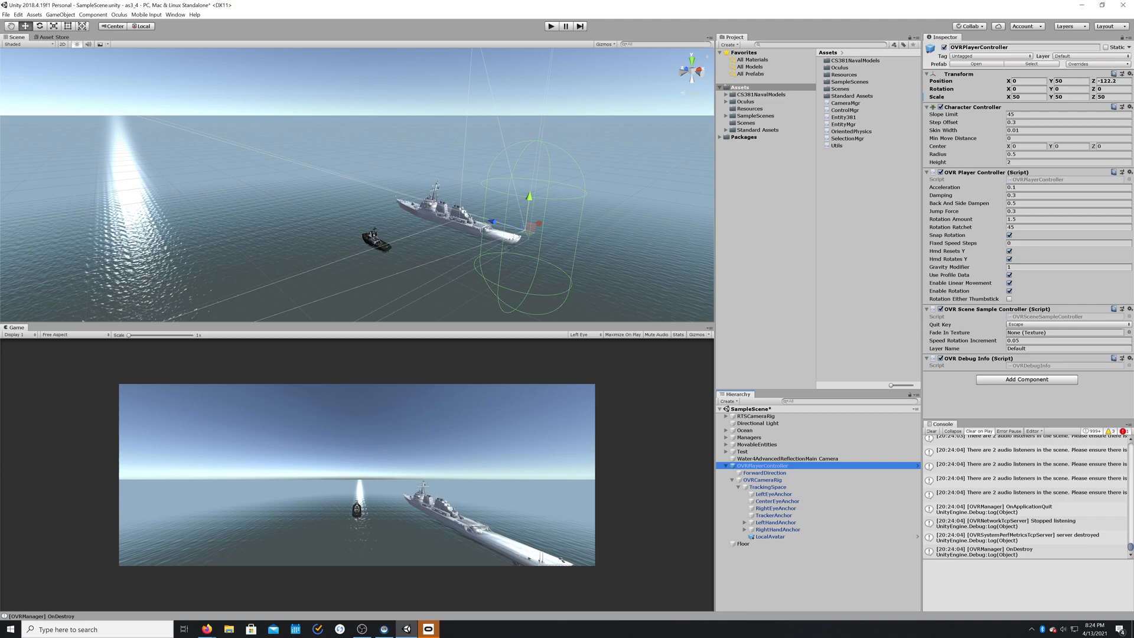
click(756, 467)
click(800, 474)
click(800, 468)
click(1009, 284)
click(1009, 292)
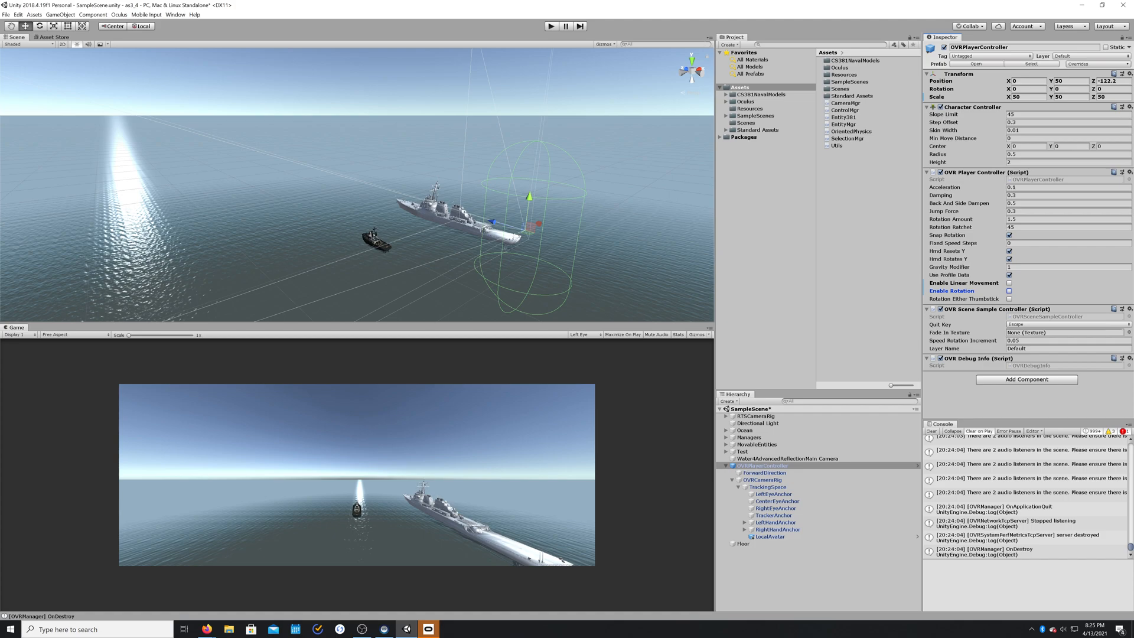
Step: Add a new Camera at the root of the scene and disable its Audio Listener
scroll(262, 437, up, 3)
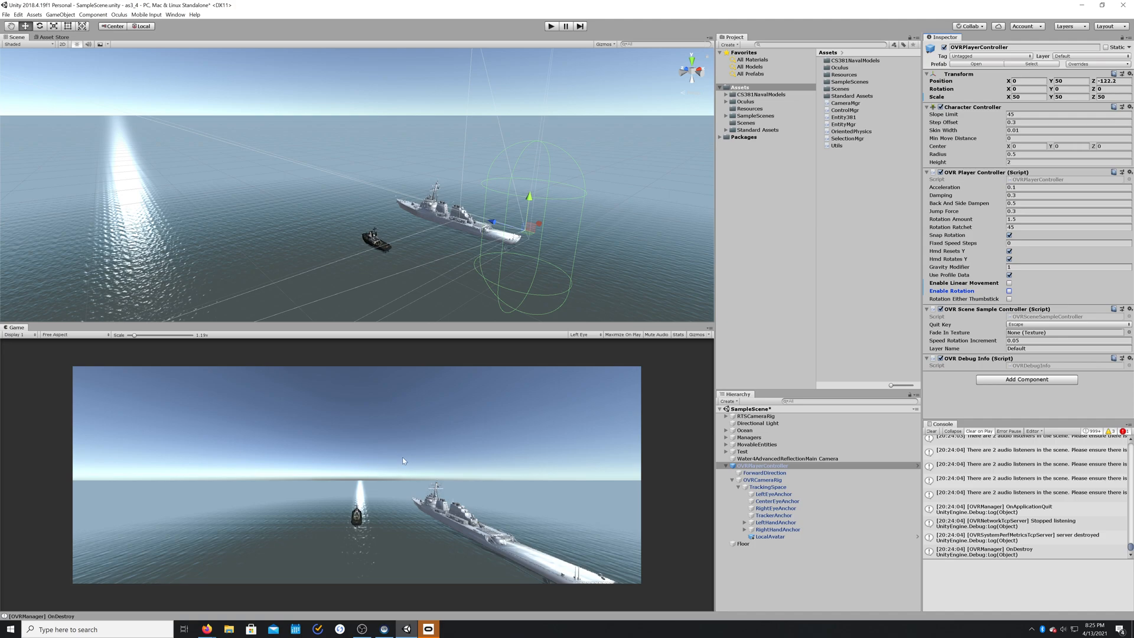
click(822, 570)
click(726, 466)
right_click(747, 504)
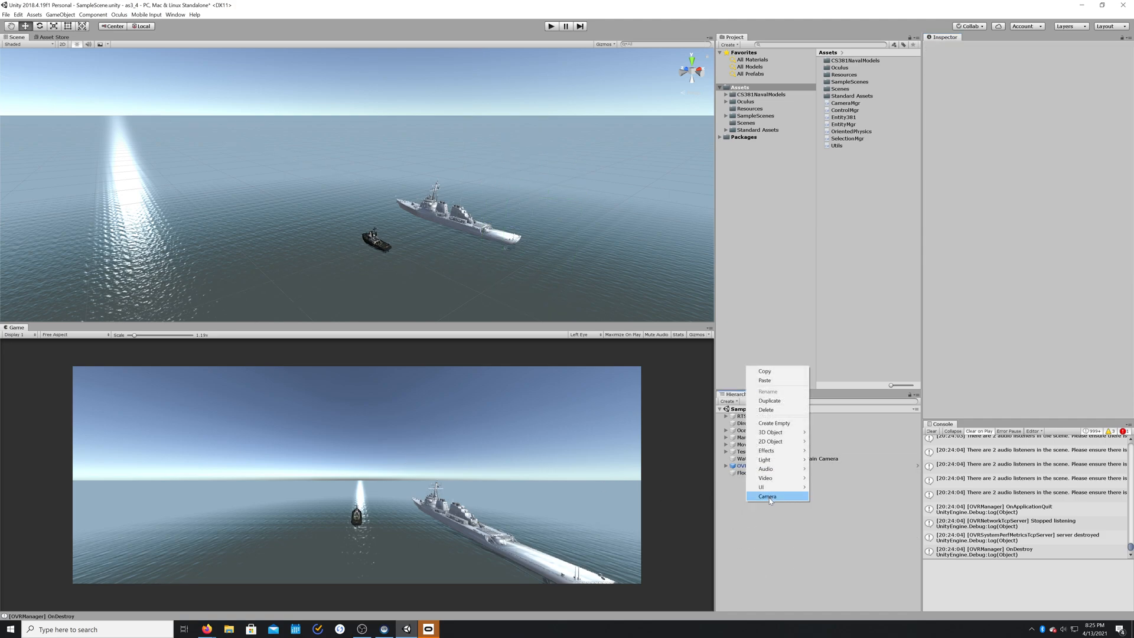
click(768, 497)
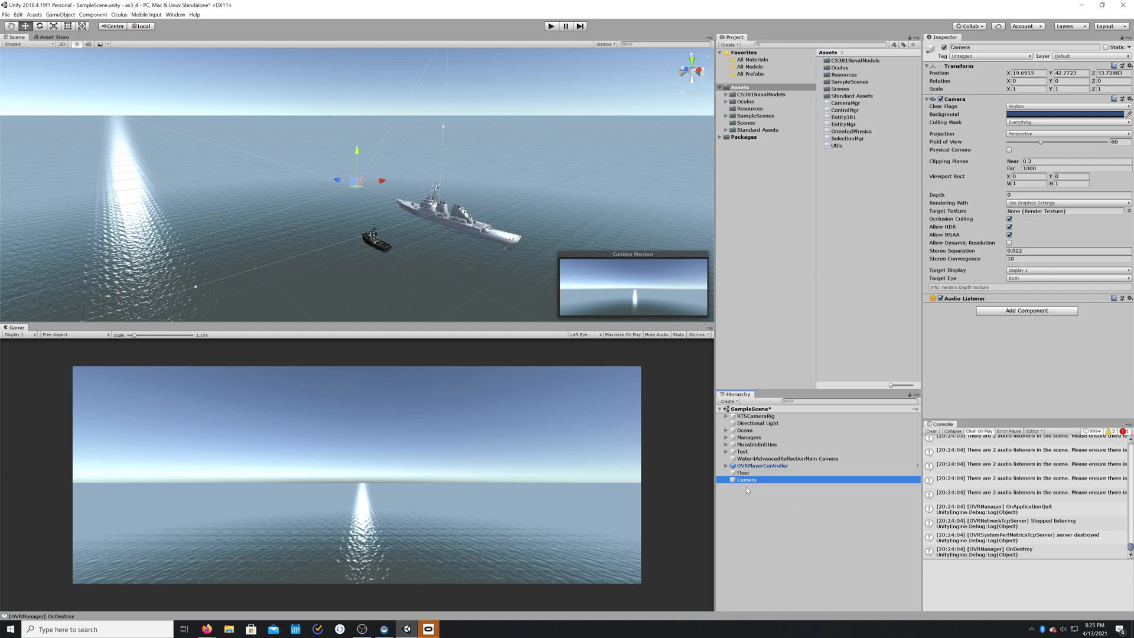
click(940, 299)
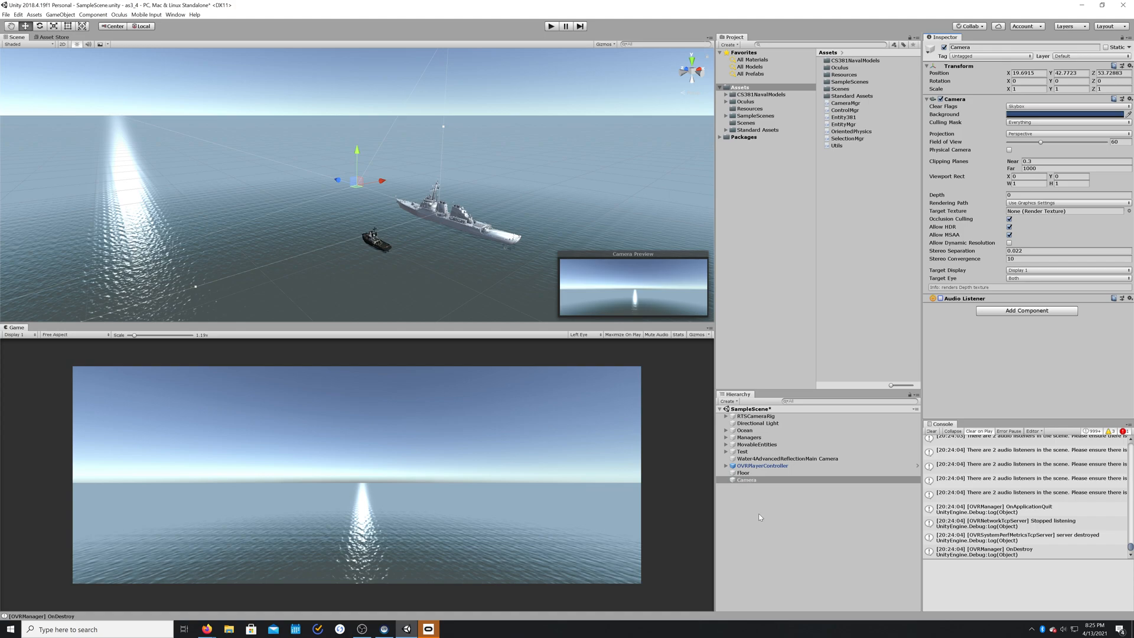
Step: Set the new Camera's Target Eye to None (Main Display) and its Depth to 1
click(1018, 271)
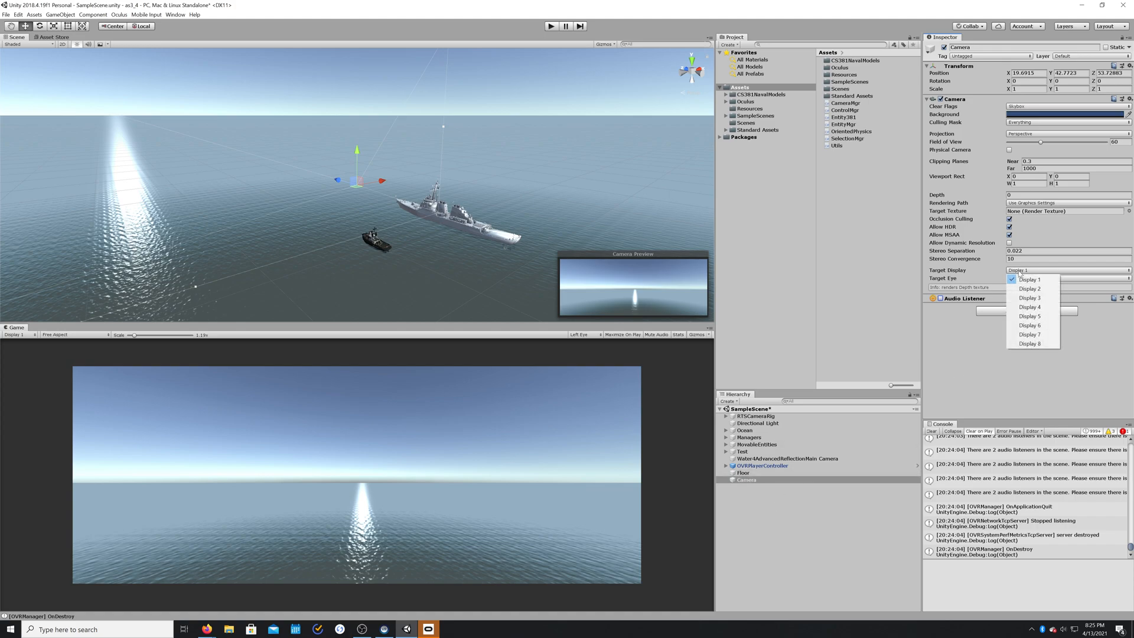
click(1019, 272)
click(1014, 280)
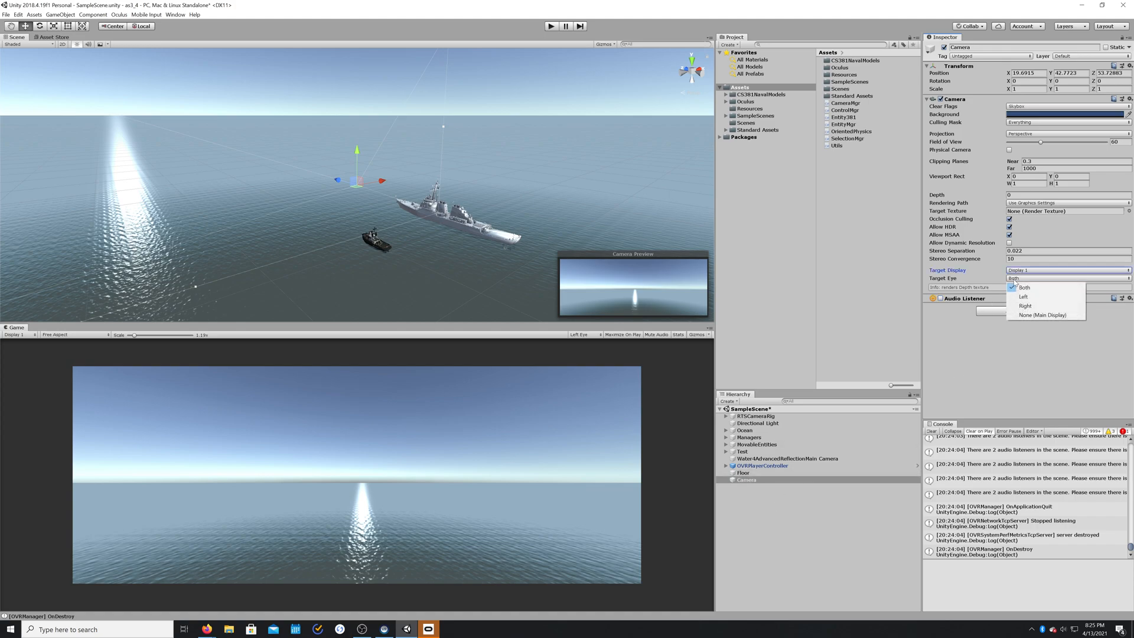
click(1038, 316)
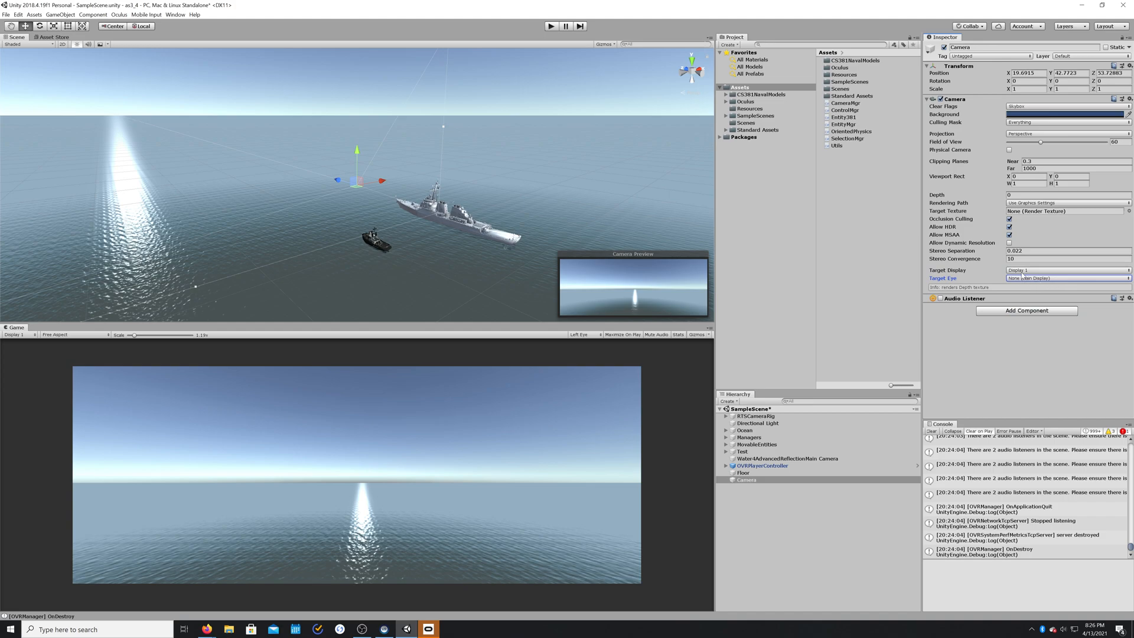
click(1013, 195)
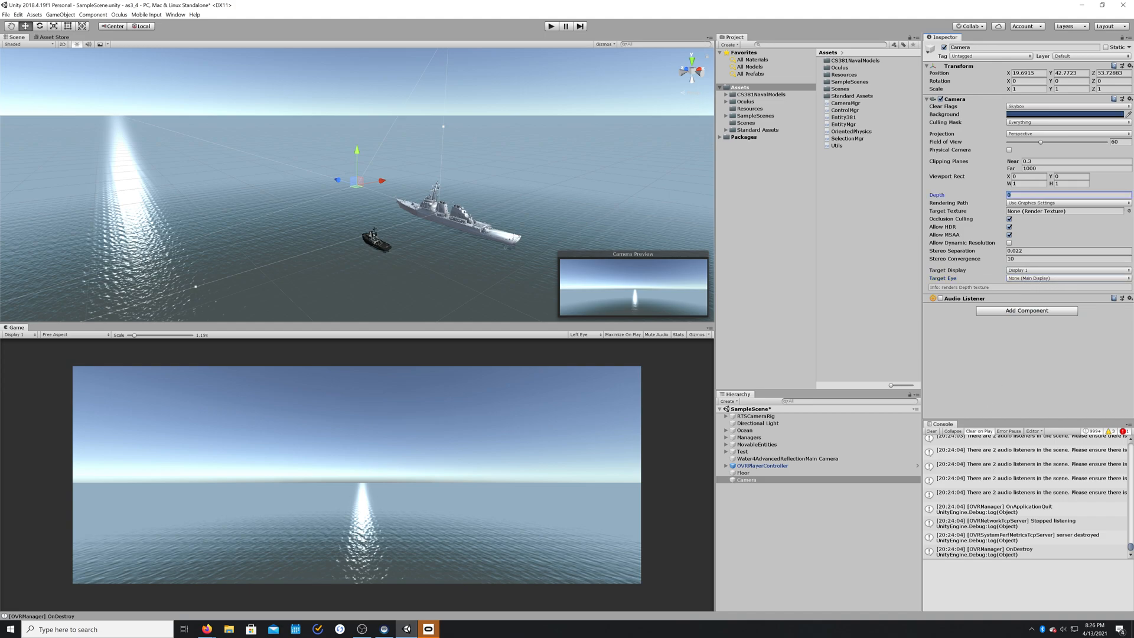
text(1)
Step: Move the new Camera back along the Z axis to about -173.5, behind the two ships
right_drag(417, 258, 454, 260)
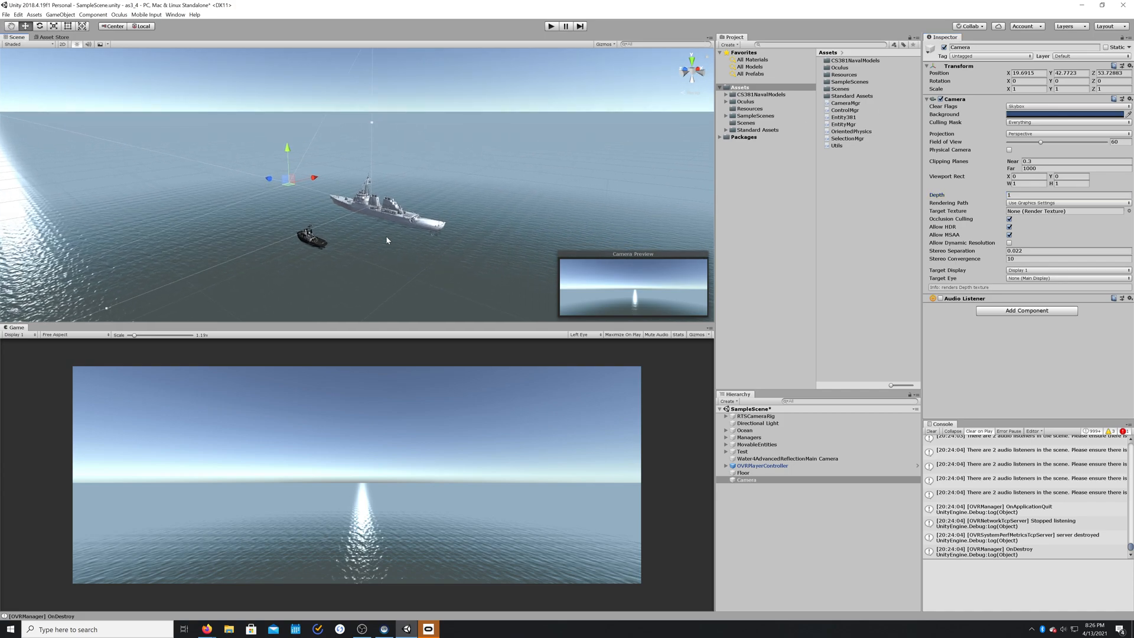
drag(277, 178, 403, 218)
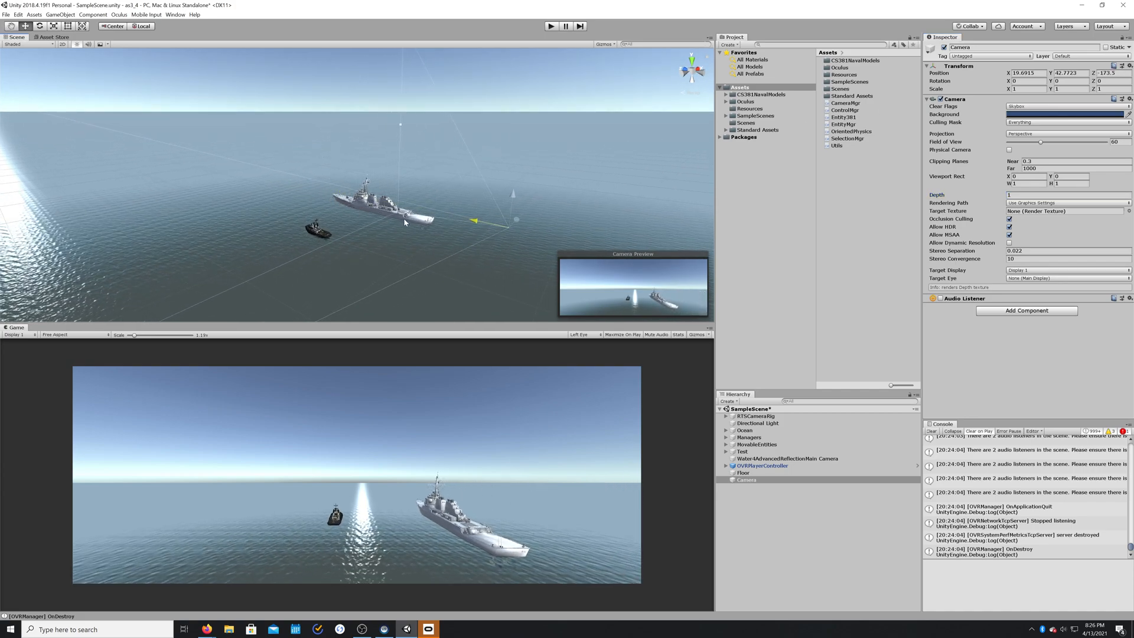
click(403, 219)
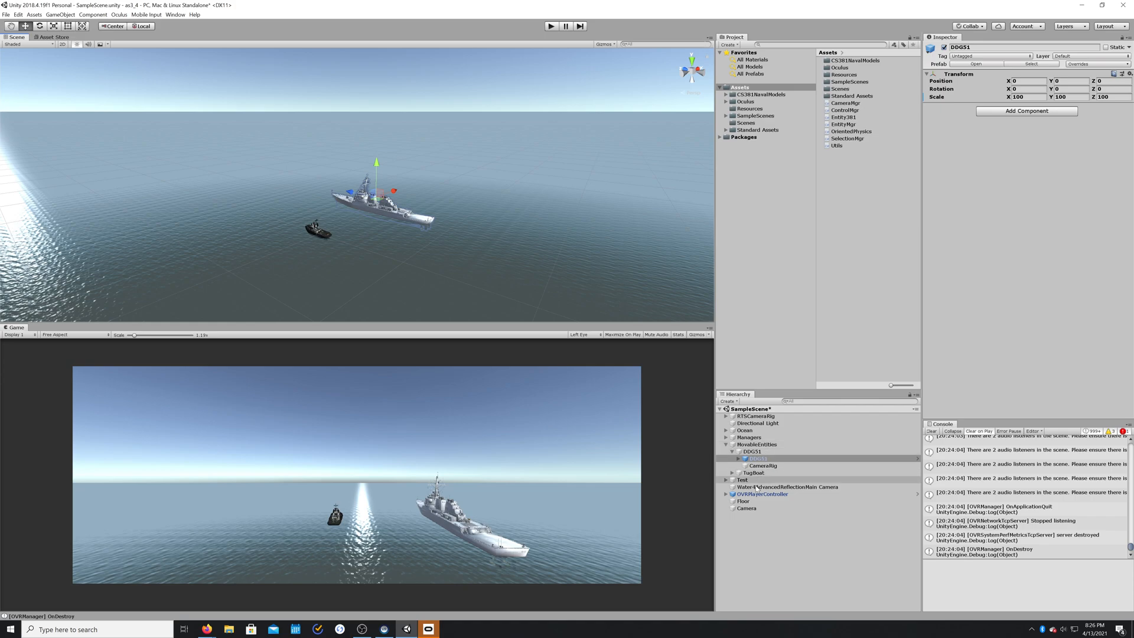
key(ctrl+z)
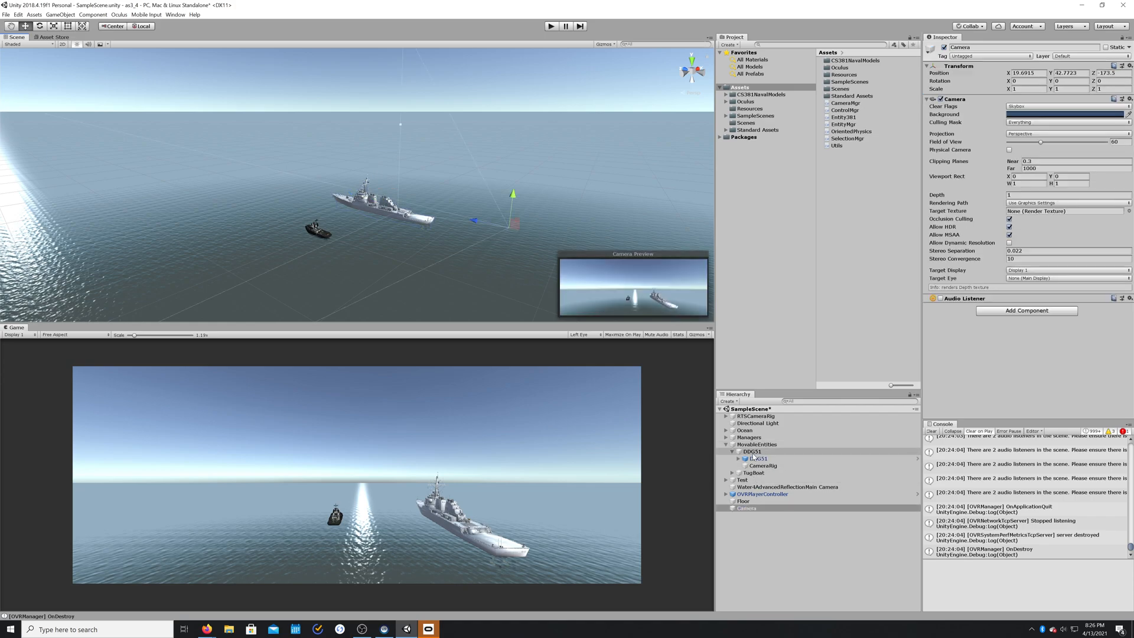
click(747, 509)
click(726, 444)
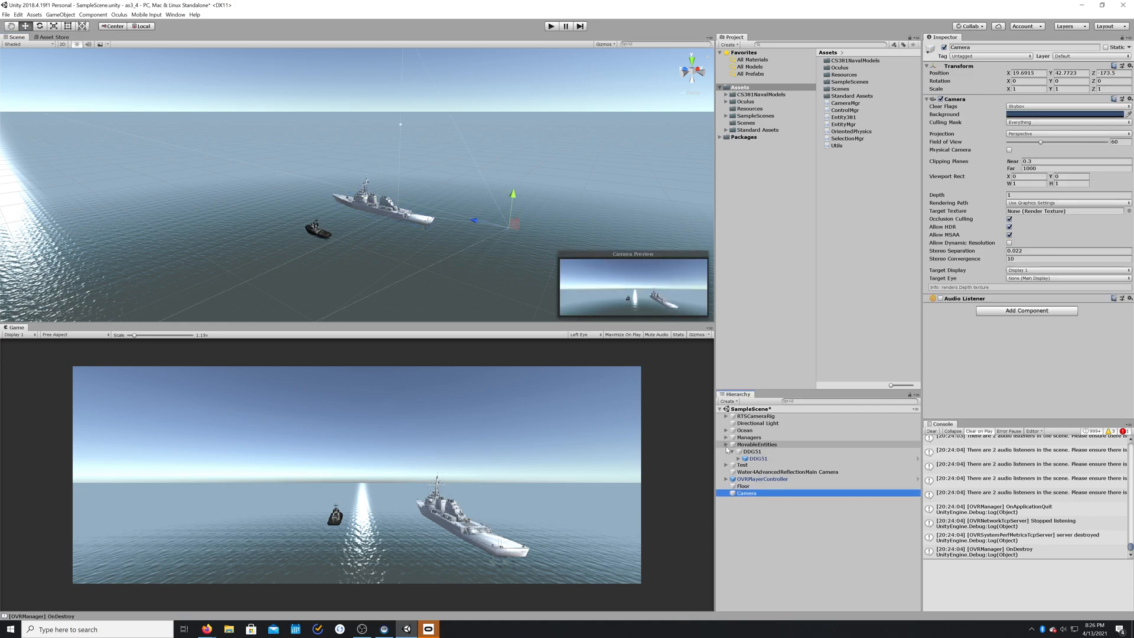
Step: Move the Camera to about X -145.6, Y 75.5 and rotate it to about X 11.2, Y 59.8, facing both ships
alt+drag(636, 206, 472, 219)
click(40, 26)
drag(413, 265, 334, 256)
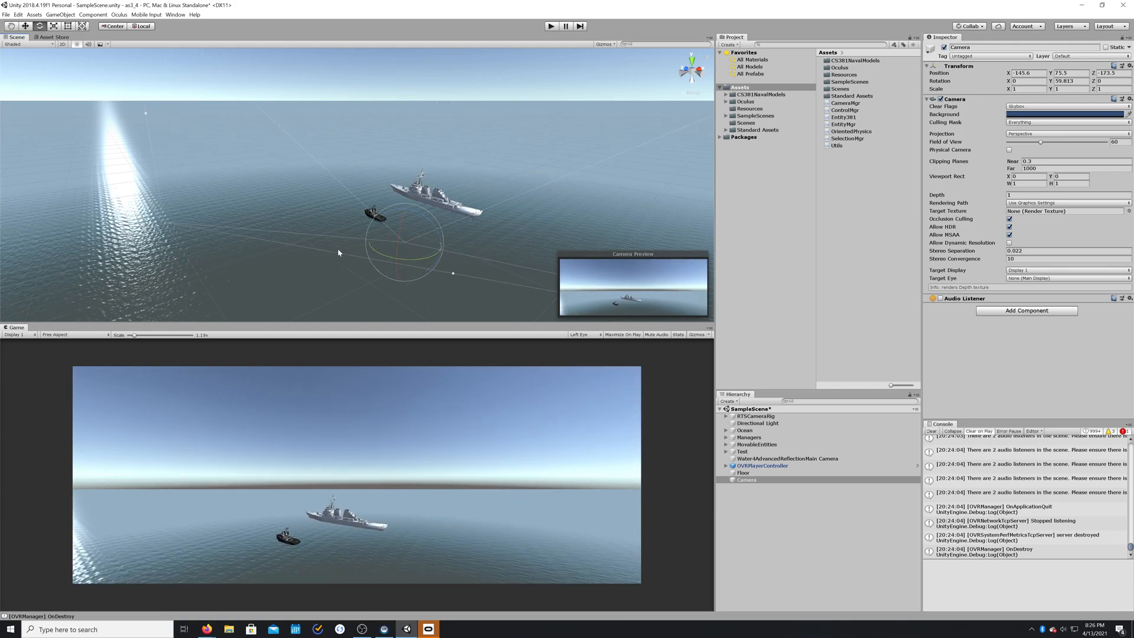
drag(399, 230, 404, 248)
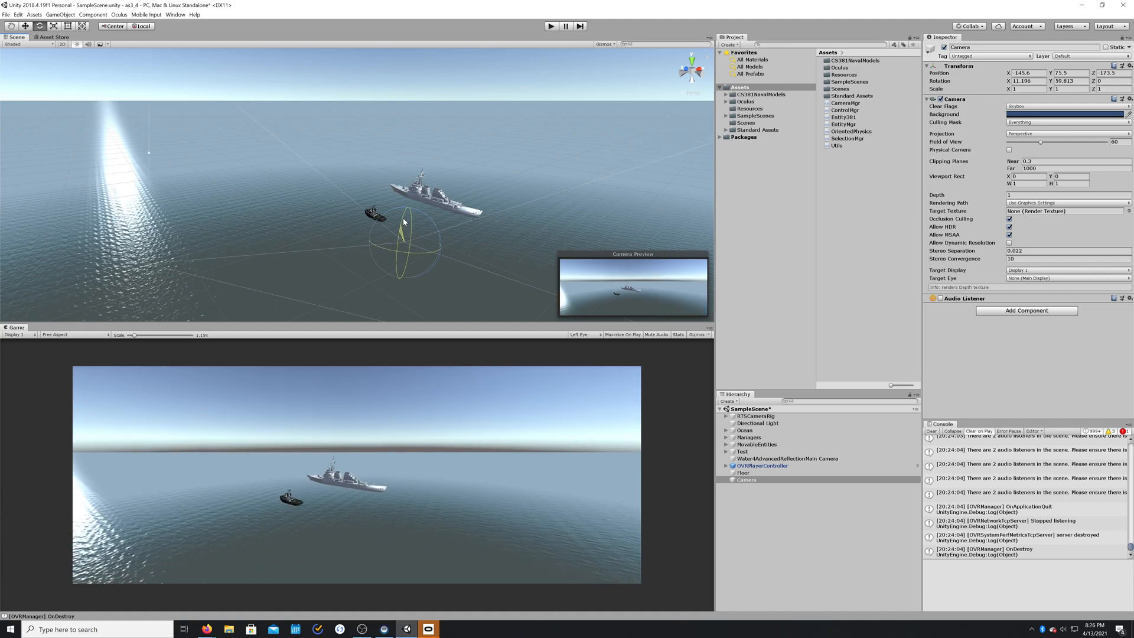
click(826, 535)
click(758, 481)
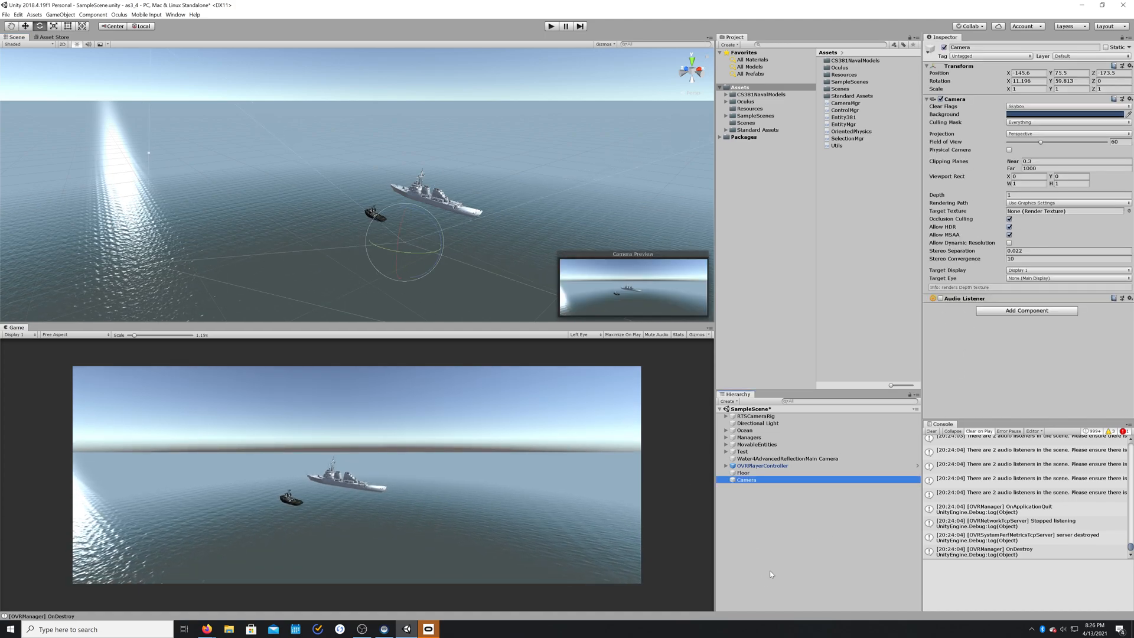
Step: Test-run the scene with Gizmos enabled in the Game view to check the spectator camera's view, and stop play mode
click(550, 27)
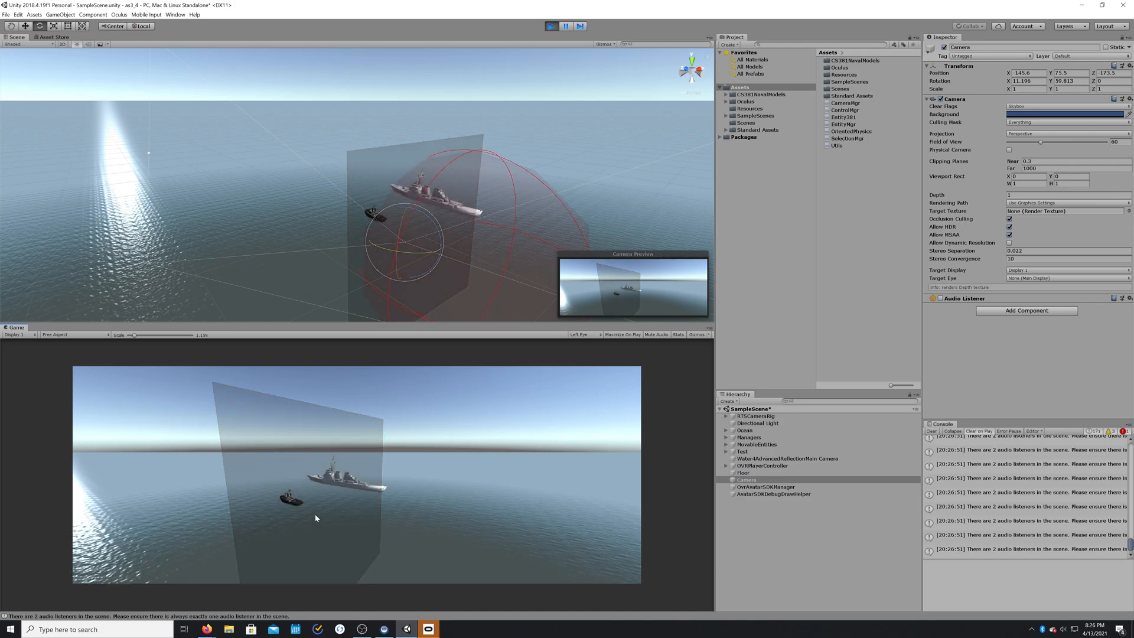
click(695, 335)
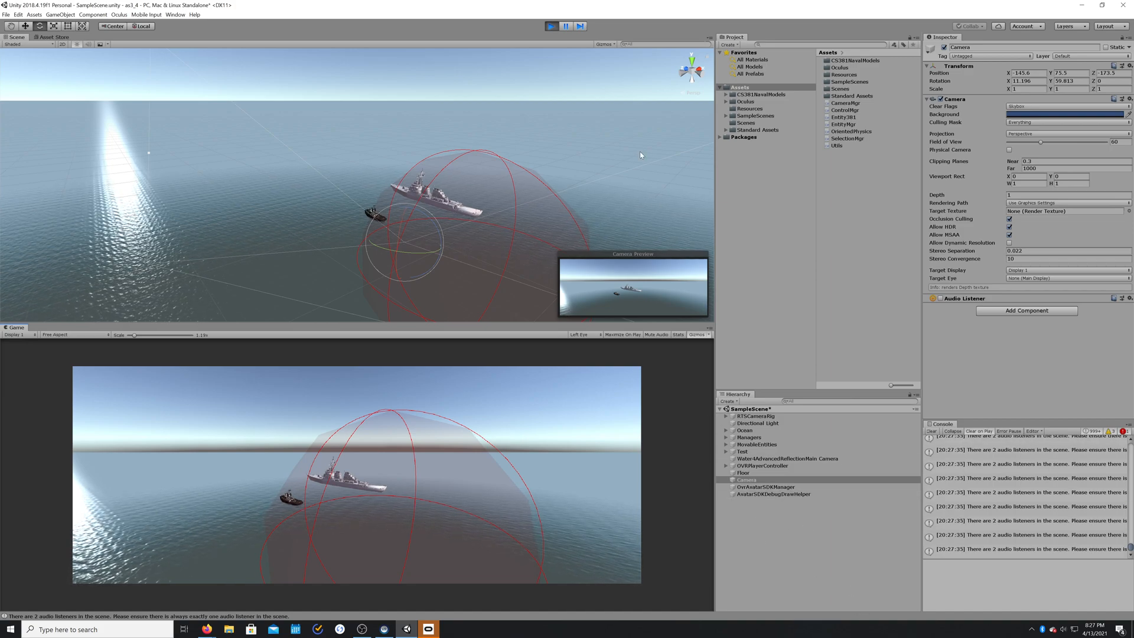
click(551, 26)
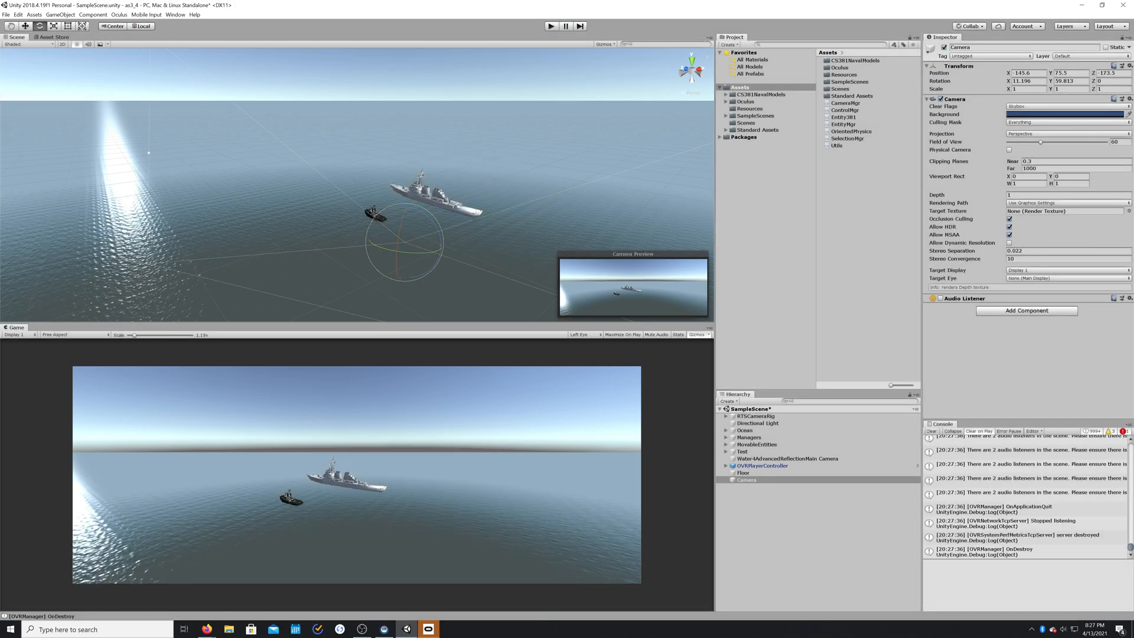
Step: Switch to Firefox and read the OVRInput control enumerations and example usage code on the Oculus Map Controllers page
key(alt+Tab)
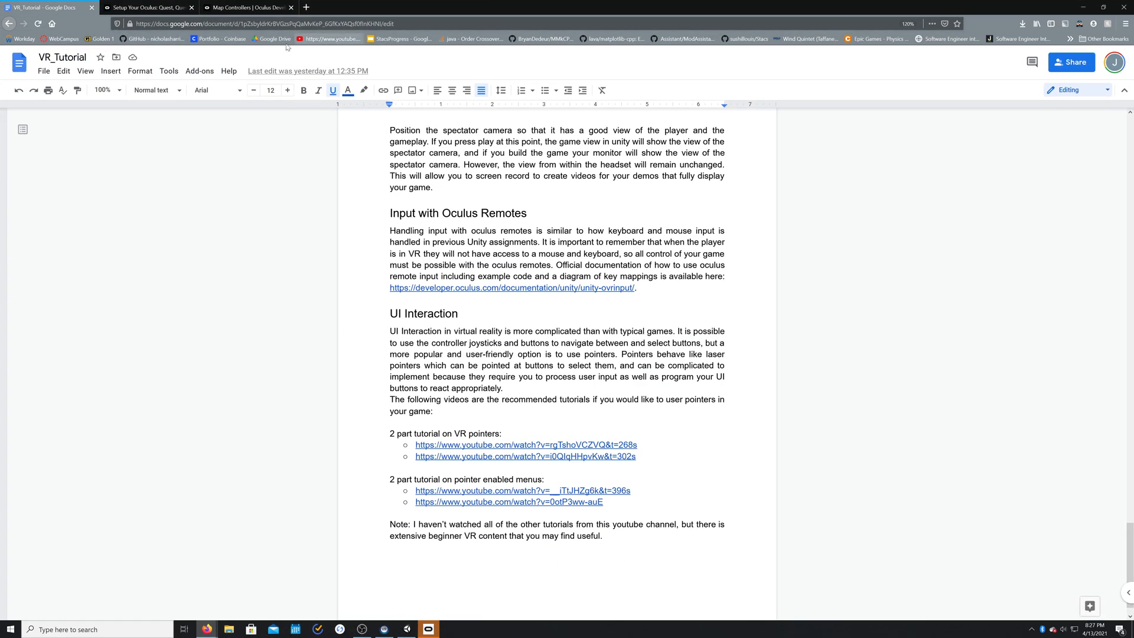
click(241, 8)
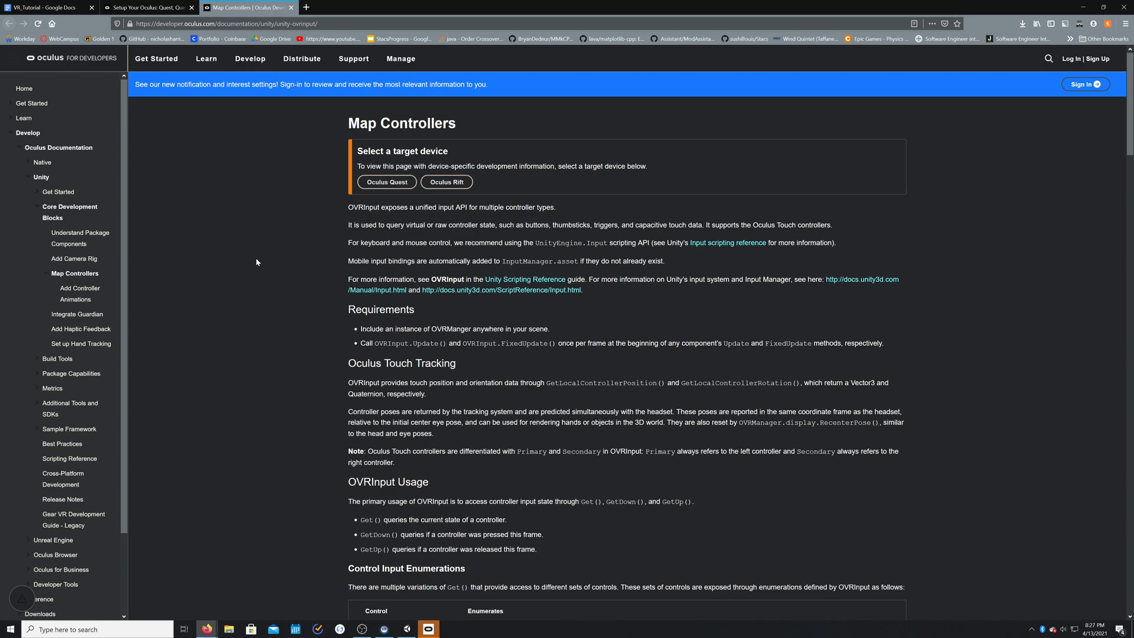
scroll(254, 260, down, 7)
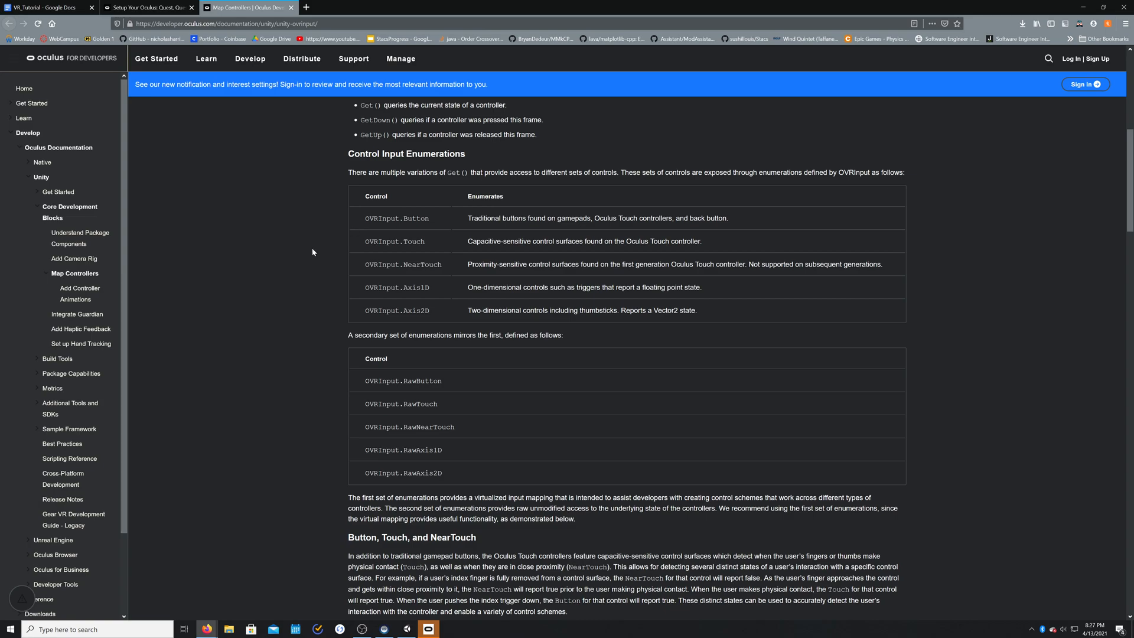
scroll(376, 202, down, 1)
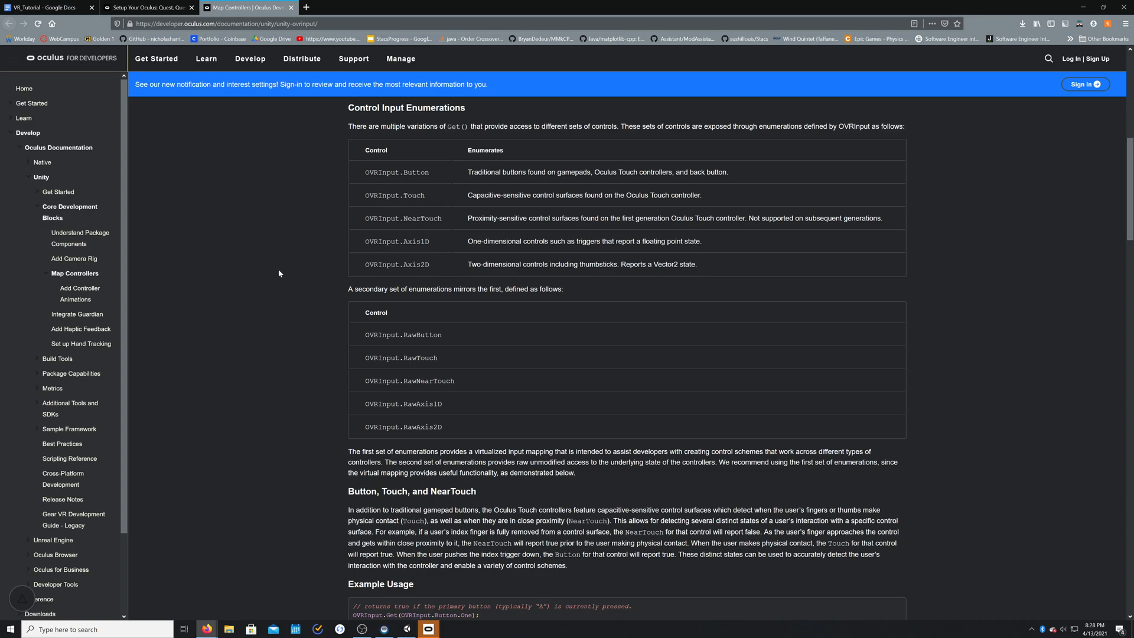
scroll(278, 270, down, 1)
scroll(298, 222, up, 1)
scroll(321, 219, down, 4)
scroll(321, 222, down, 4)
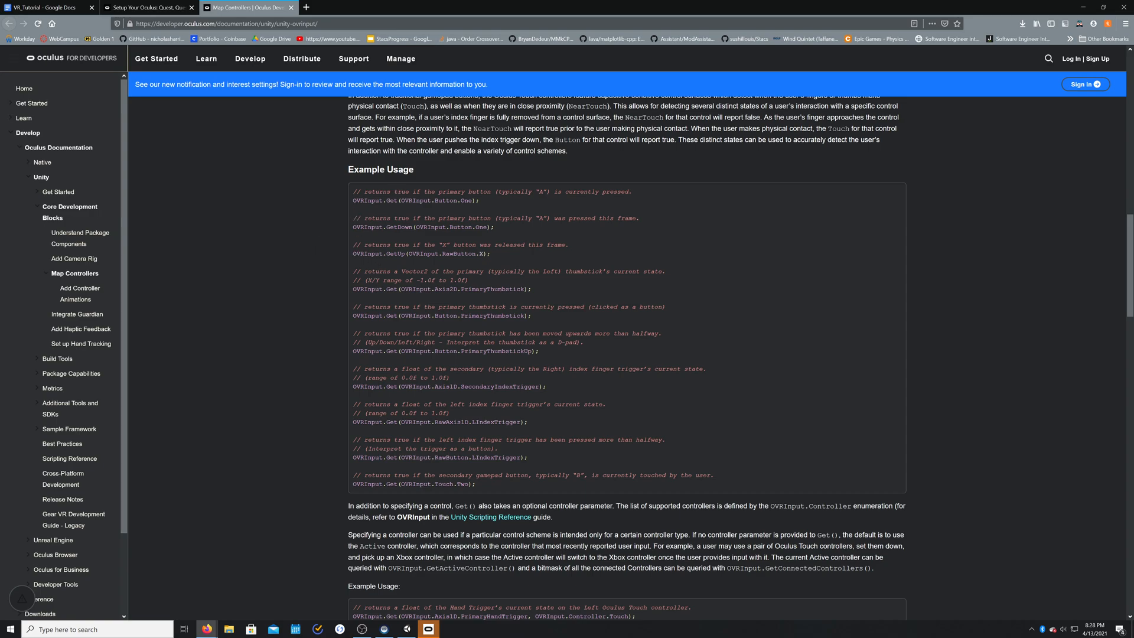
drag(401, 200, 471, 206)
click(487, 200)
Step: Examine the combined and individual Touch controller mapping diagrams, and return to the UI Interaction section of the VR_Tutorial document
scroll(486, 200, down, 12)
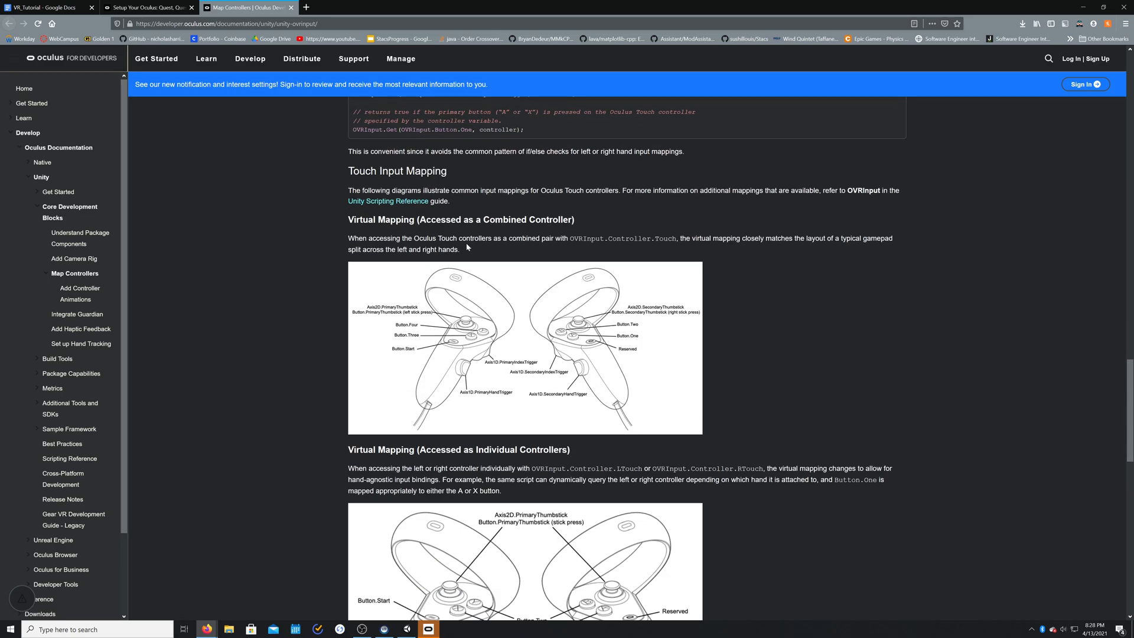
scroll(466, 247, down, 2)
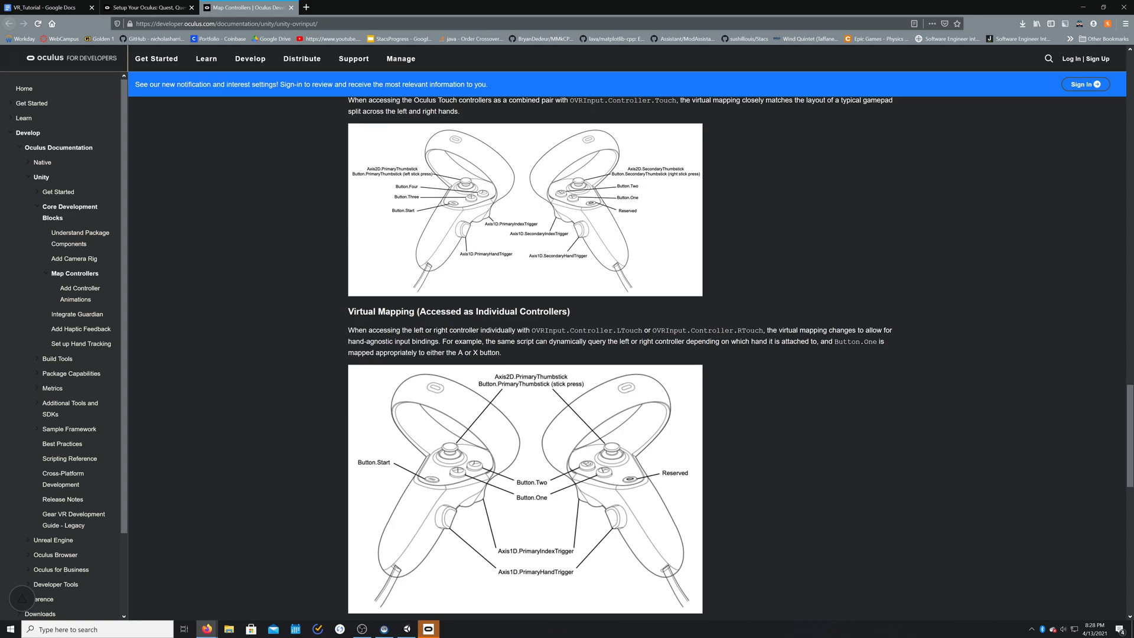
scroll(511, 328, down, 2)
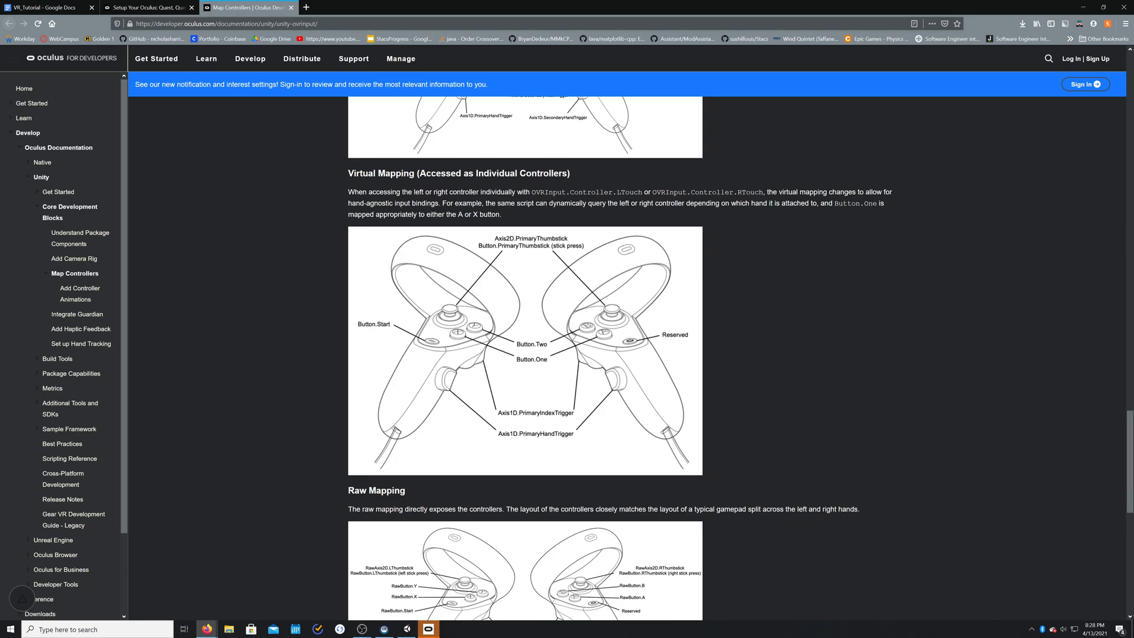
click(47, 7)
scroll(557, 365, down, 1)
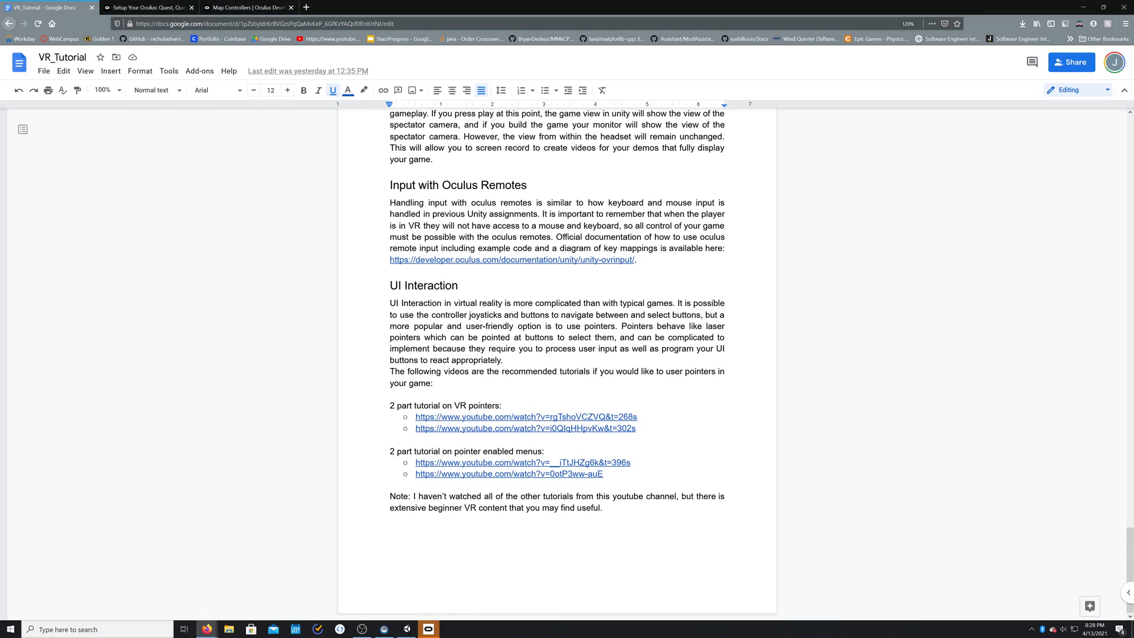
Step: Review the controller variable example and combined mapping diagram on the Map Controllers page again, and go back to the VR_Tutorial document
click(233, 8)
scroll(539, 242, up, 8)
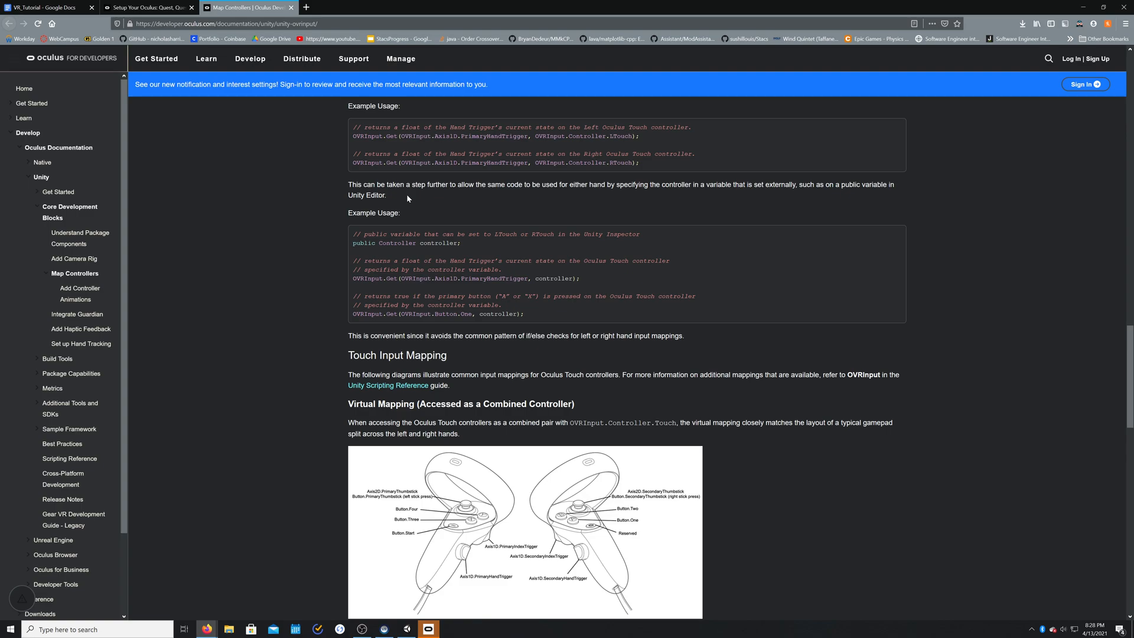
scroll(538, 437, down, 1)
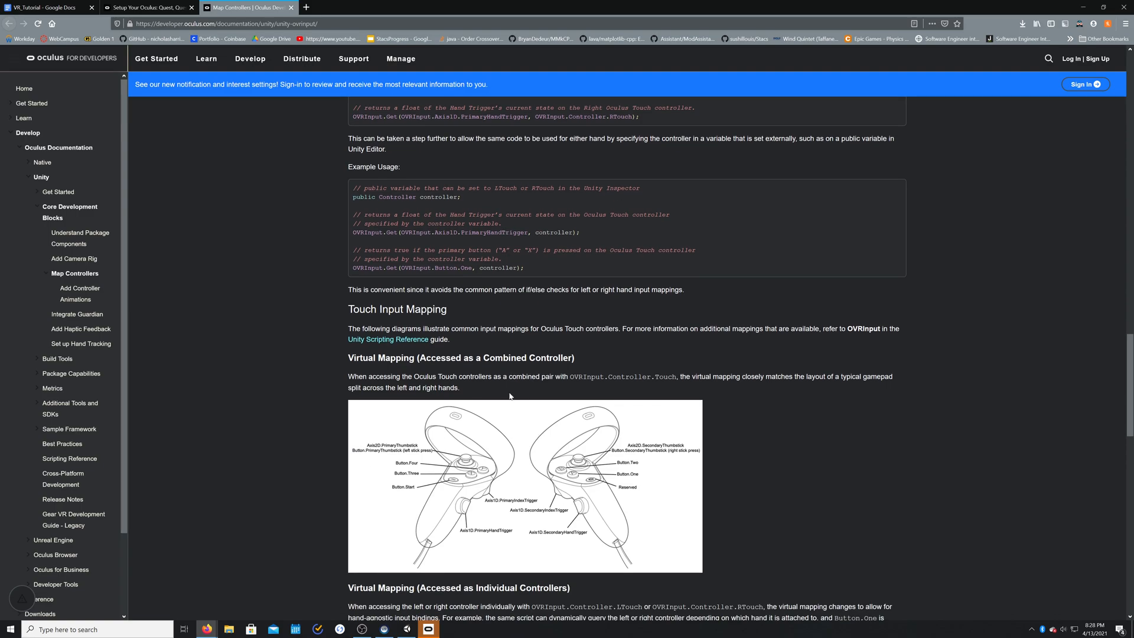
click(56, 8)
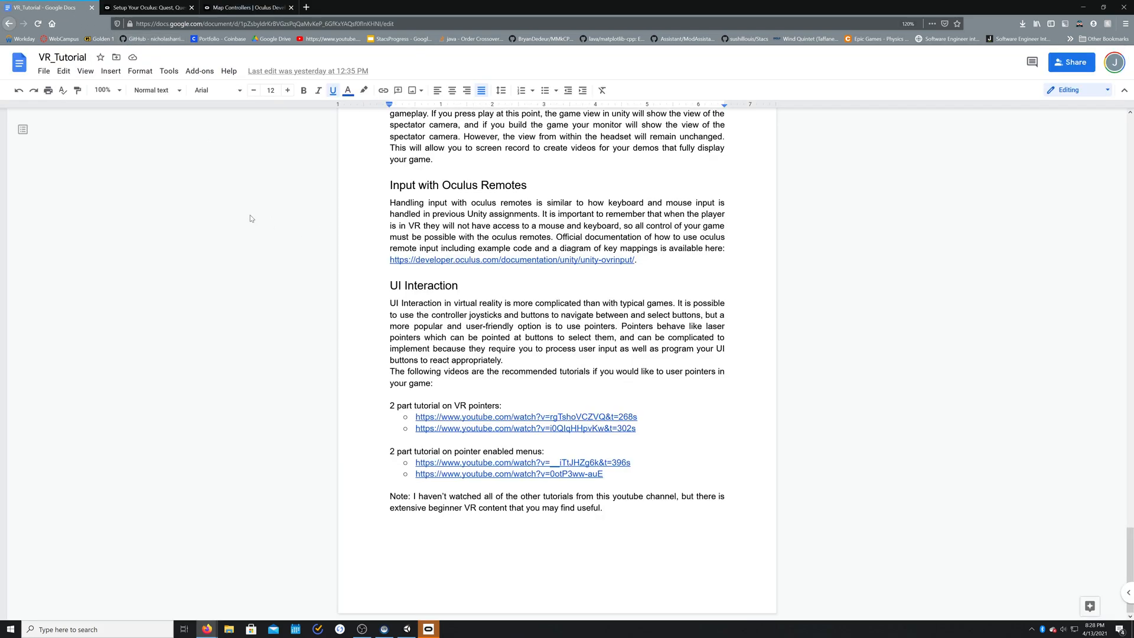